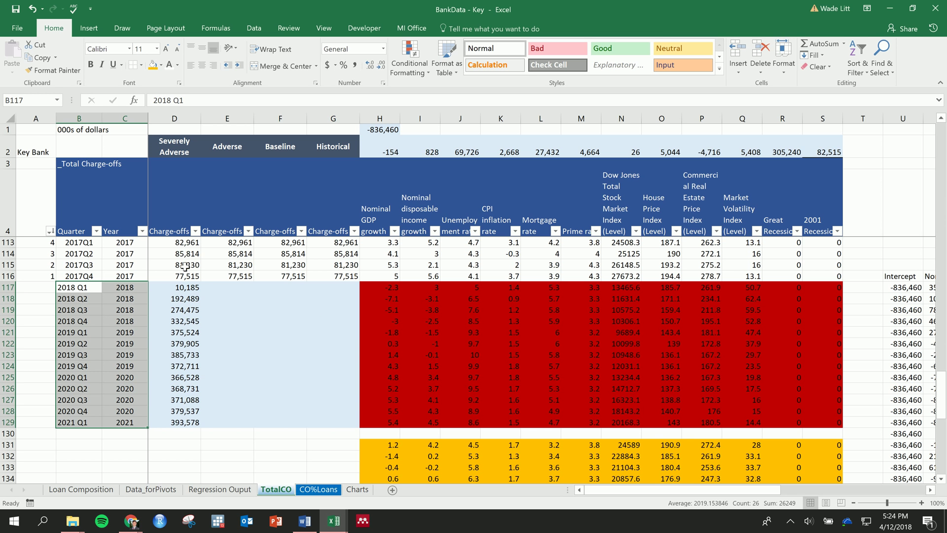
# Review the Charge-offs, Severely Adverse, Adverse, Baseline and Historical columns of the TotalCO table.
pyautogui.click(185, 266)
pyautogui.click(186, 228)
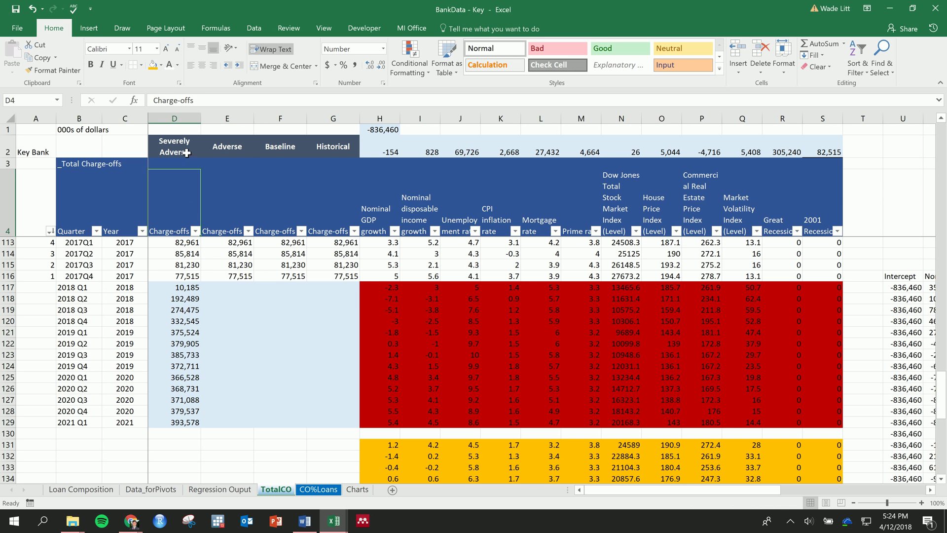
pyautogui.click(186, 152)
pyautogui.click(225, 155)
pyautogui.click(282, 154)
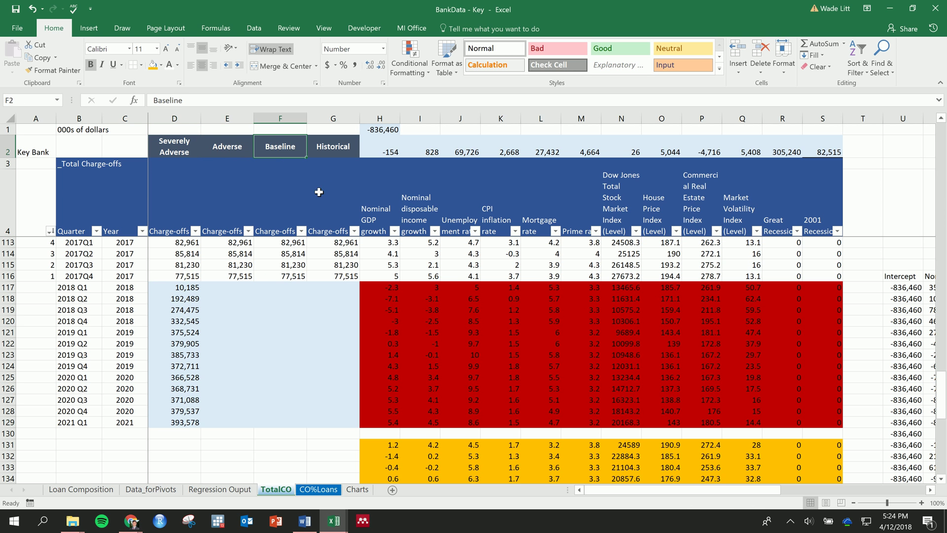
pyautogui.click(186, 148)
pyautogui.click(224, 148)
pyautogui.click(276, 148)
pyautogui.click(347, 154)
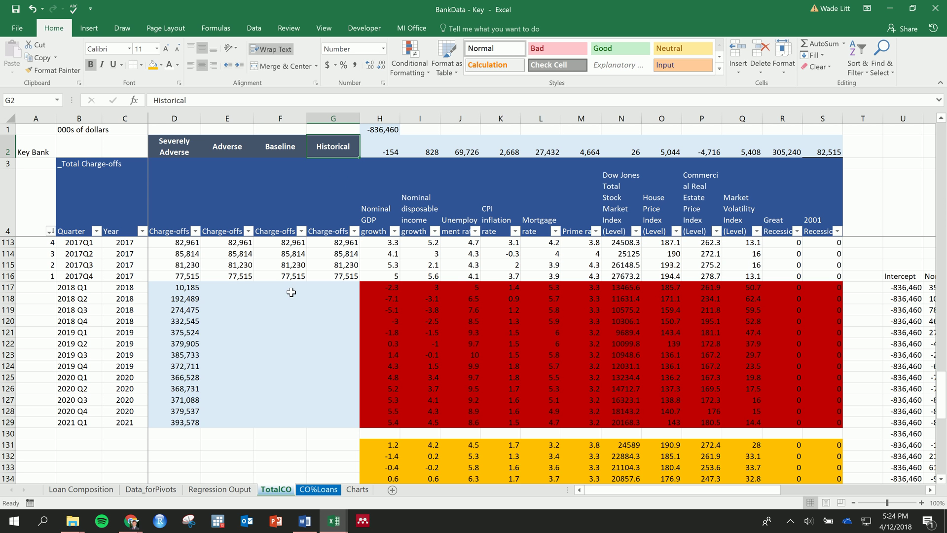
# Inspect the D117 regression formula, the U117 intercept and the row-2 regression coefficients.
pyautogui.click(195, 288)
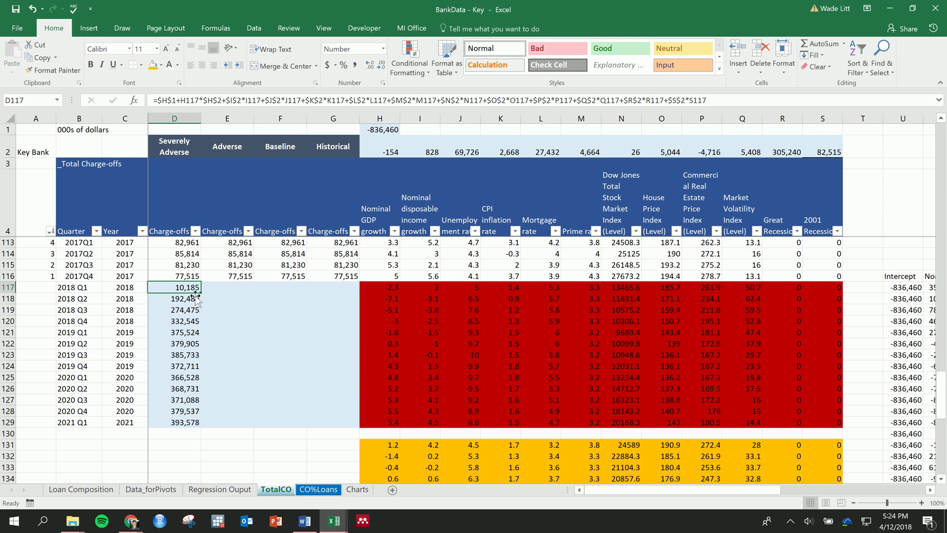
pyautogui.moveTo(184, 288); pyautogui.dragTo(187, 427)
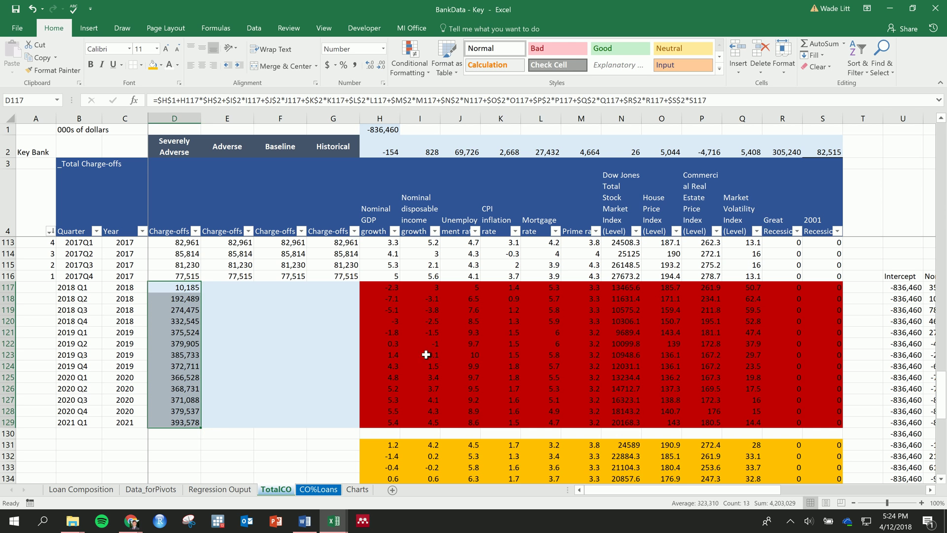
pyautogui.click(390, 288)
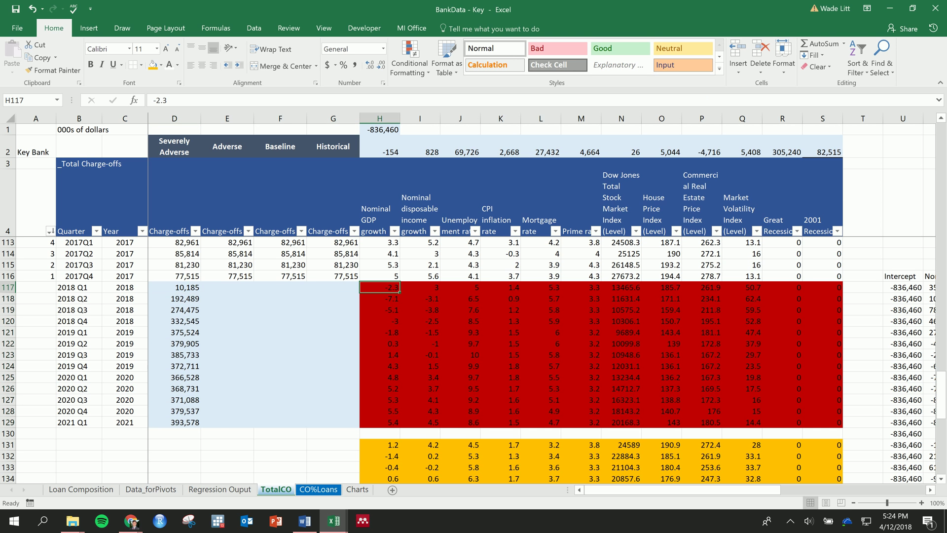
pyautogui.click(911, 291)
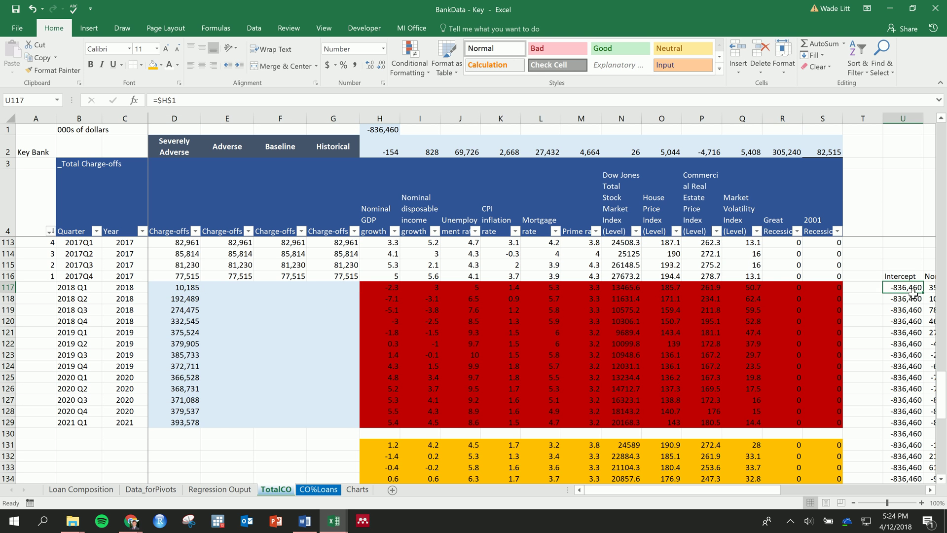
pyautogui.click(390, 131)
pyautogui.click(219, 489)
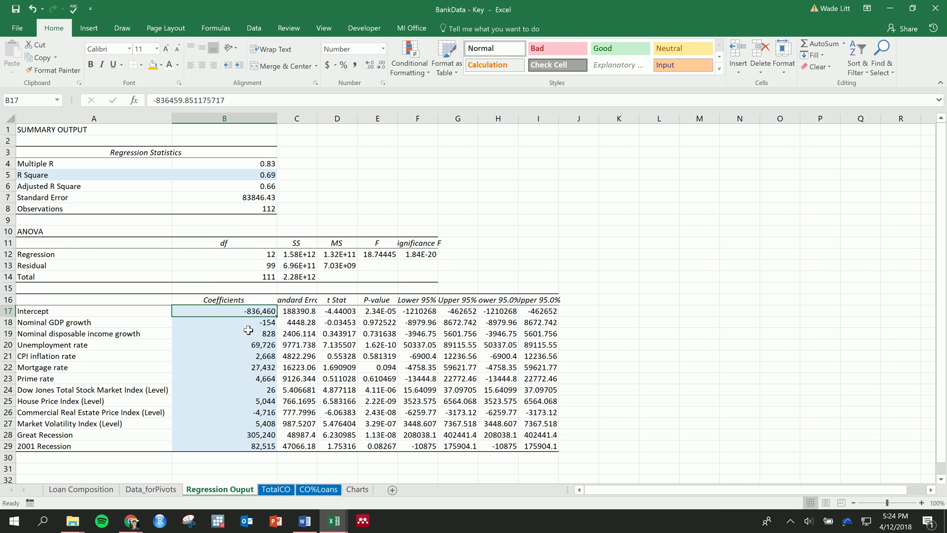
pyautogui.moveTo(259, 328); pyautogui.dragTo(258, 450)
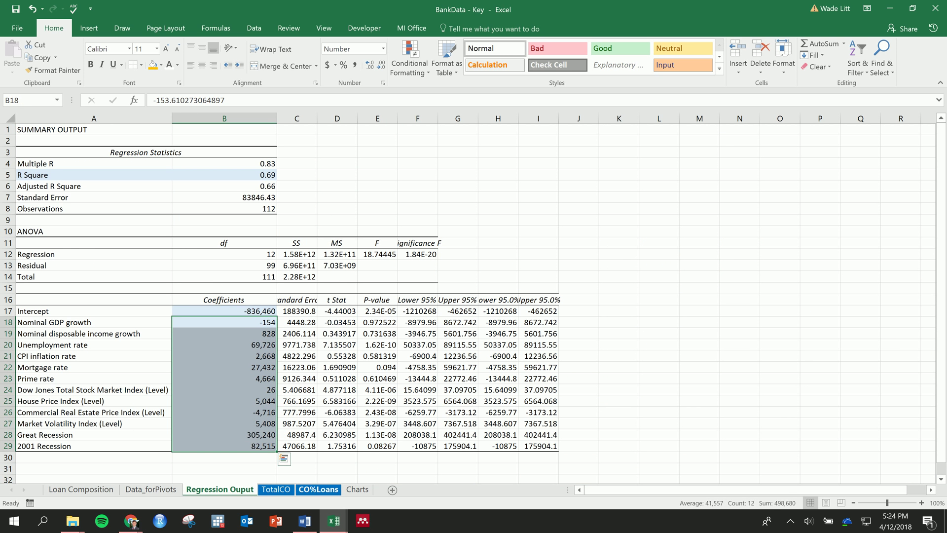
pyautogui.click(283, 491)
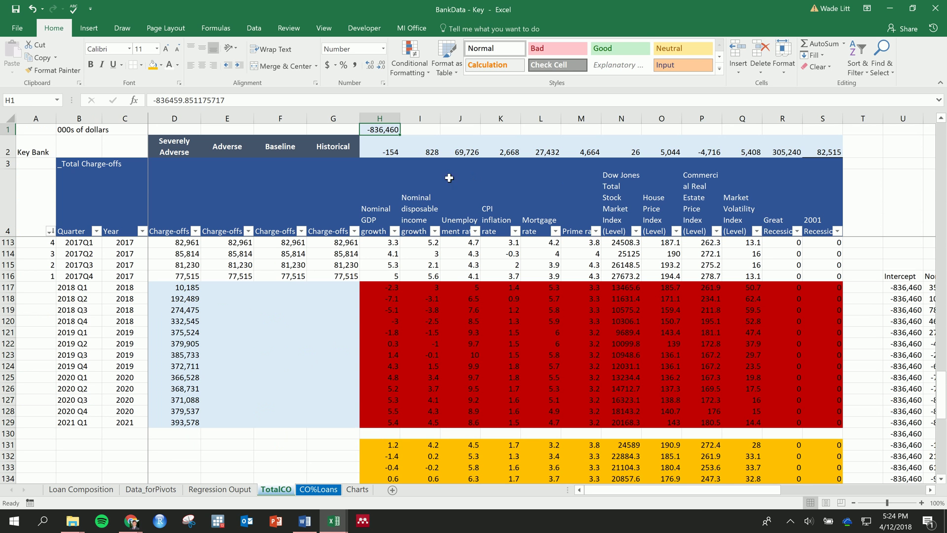
pyautogui.click(385, 151)
pyautogui.hotkey('shift', 'Right')
pyautogui.hotkey('shift', 'Right')
pyautogui.hotkey('shift', 'Right')
pyautogui.hotkey('shift', 'Right')
pyautogui.hotkey('shift', 'Right')
pyautogui.hotkey('shift', 'Right')
pyautogui.hotkey('shift', 'Right')
pyautogui.hotkey('shift', 'Right')
pyautogui.hotkey('shift', 'Right')
pyautogui.hotkey('shift', 'Right')
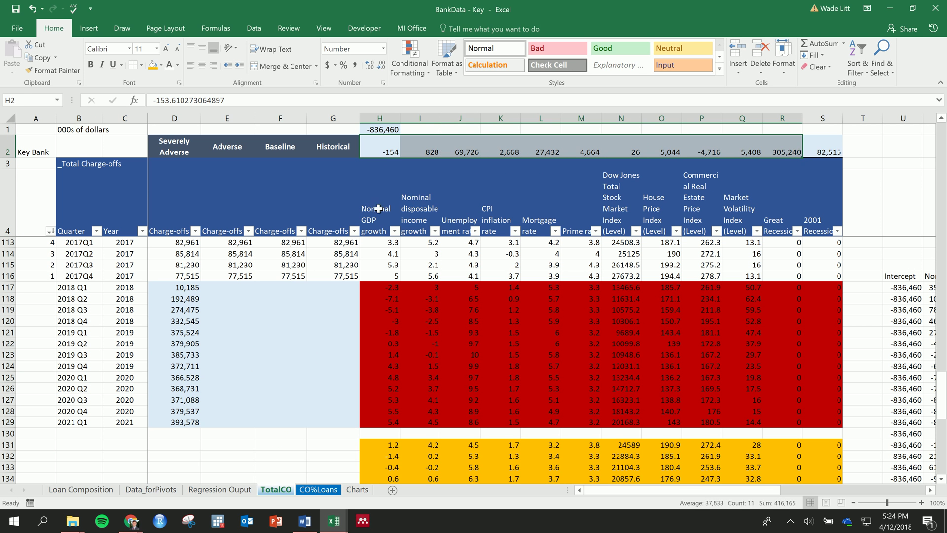
pyautogui.moveTo(385, 148); pyautogui.dragTo(740, 230)
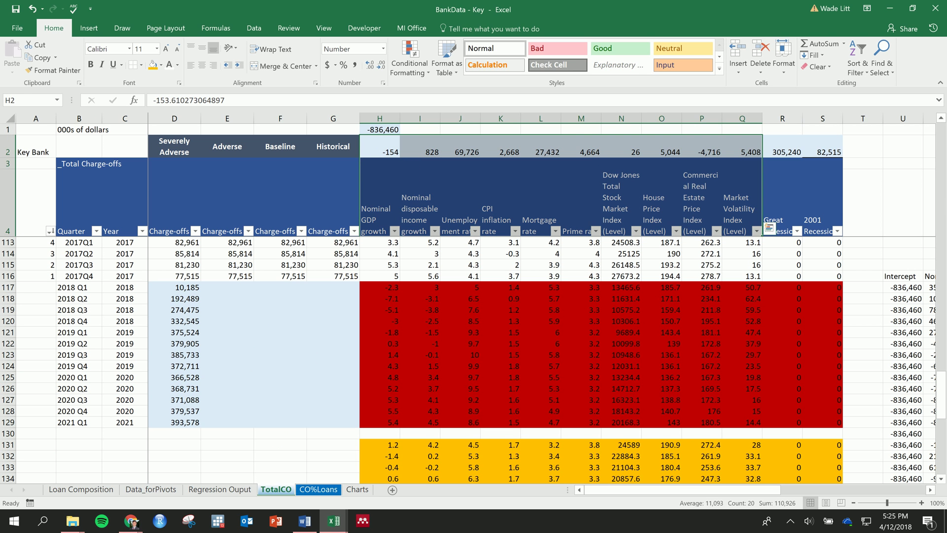
# Scroll right to cell V117 and examine its existing Nominal GDP formula.
pyautogui.click(931, 490)
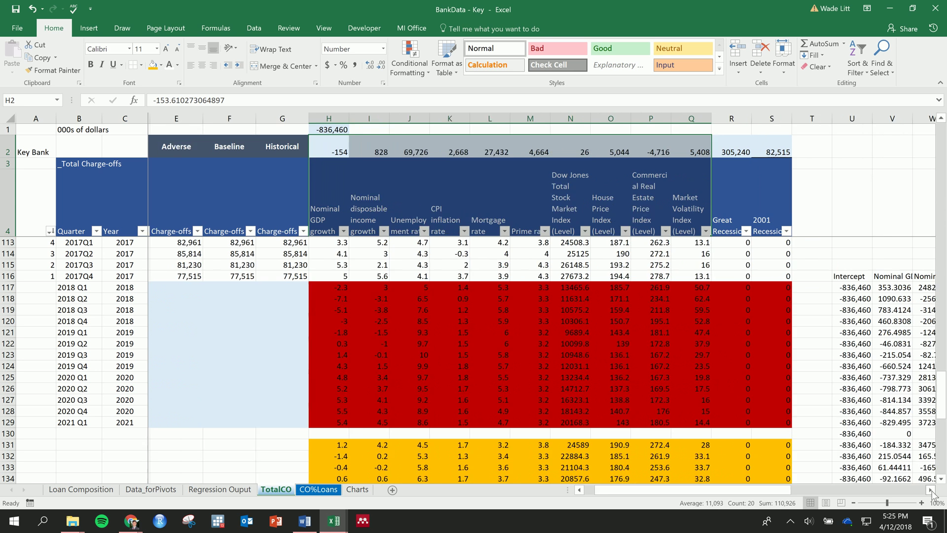
pyautogui.click(930, 489)
pyautogui.click(787, 289)
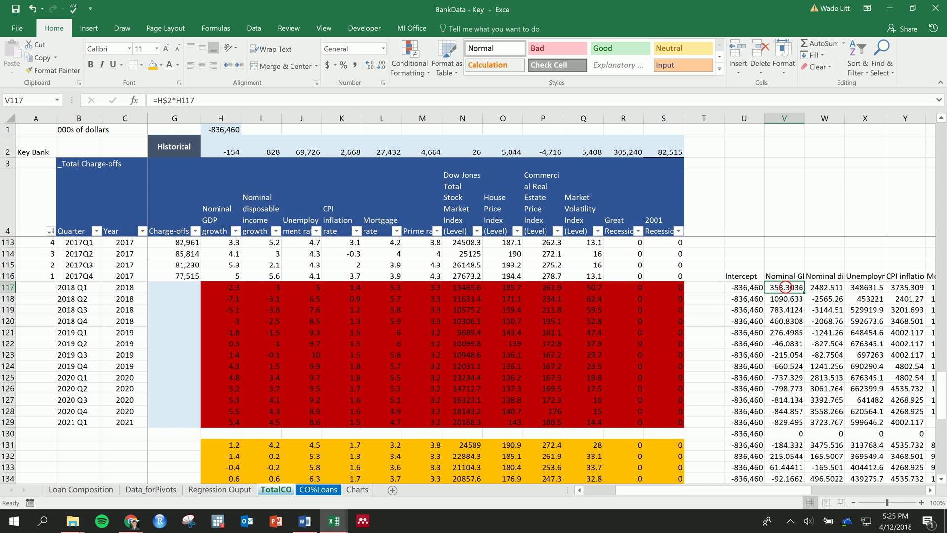
pyautogui.doubleClick(789, 290)
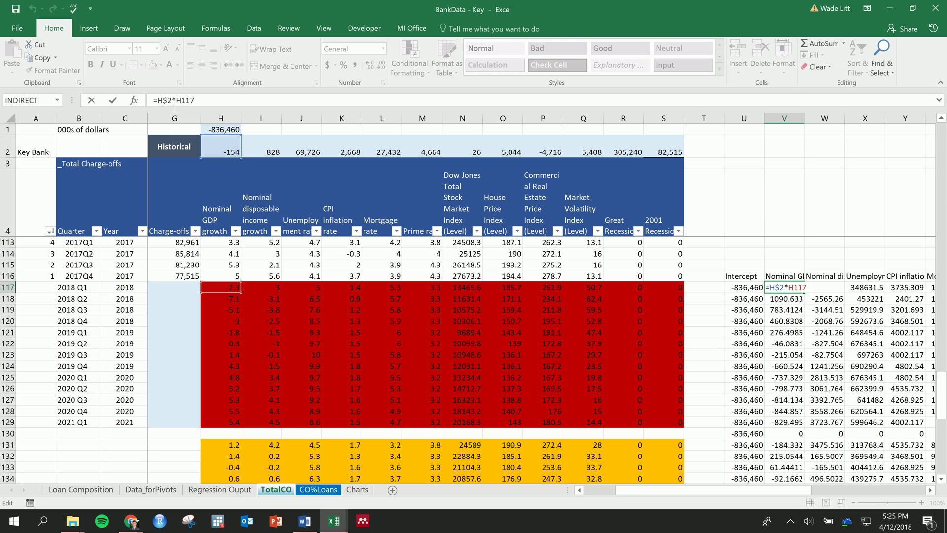
pyautogui.click(169, 101)
pyautogui.doubleClick(179, 101)
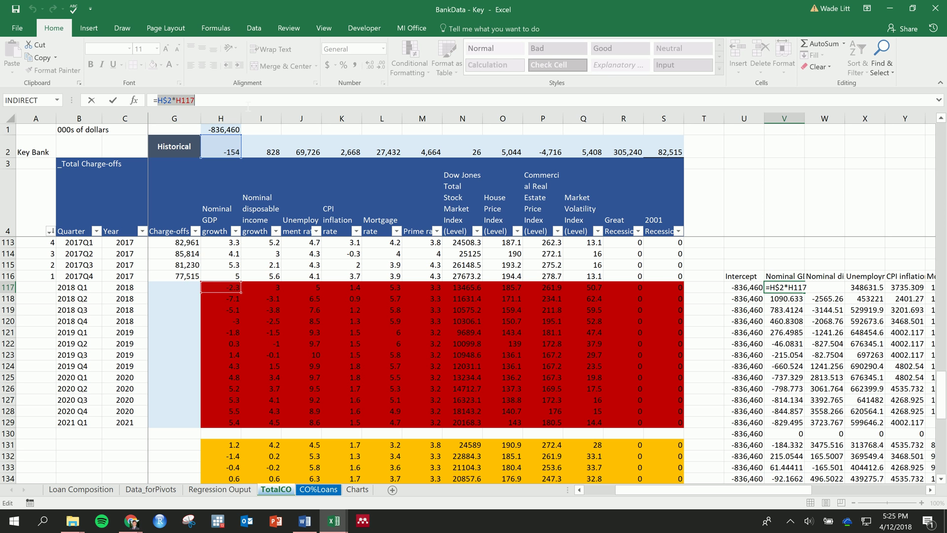
pyautogui.press('Escape')
pyautogui.click(222, 154)
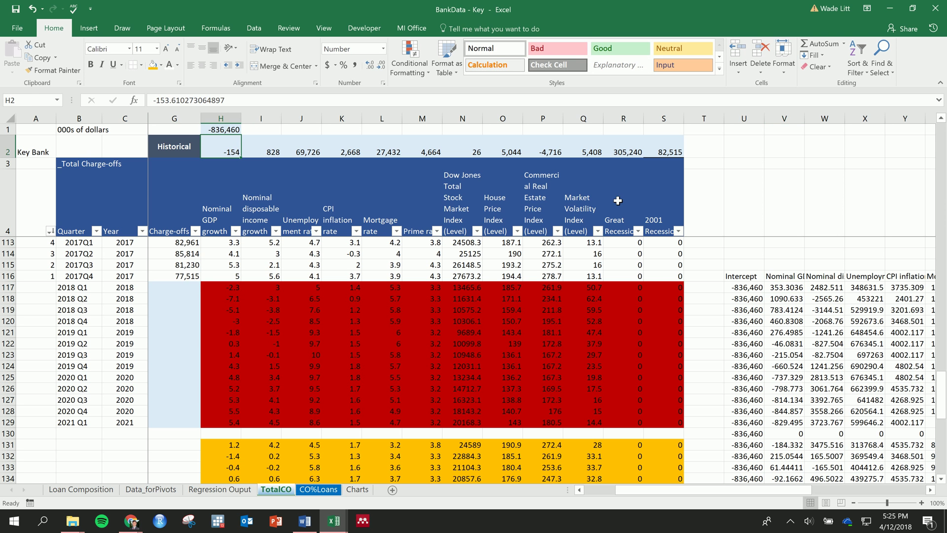
# Start a new V117 formula multiplying the locked H2 coefficient by H117.
pyautogui.click(787, 289)
pyautogui.write('=')
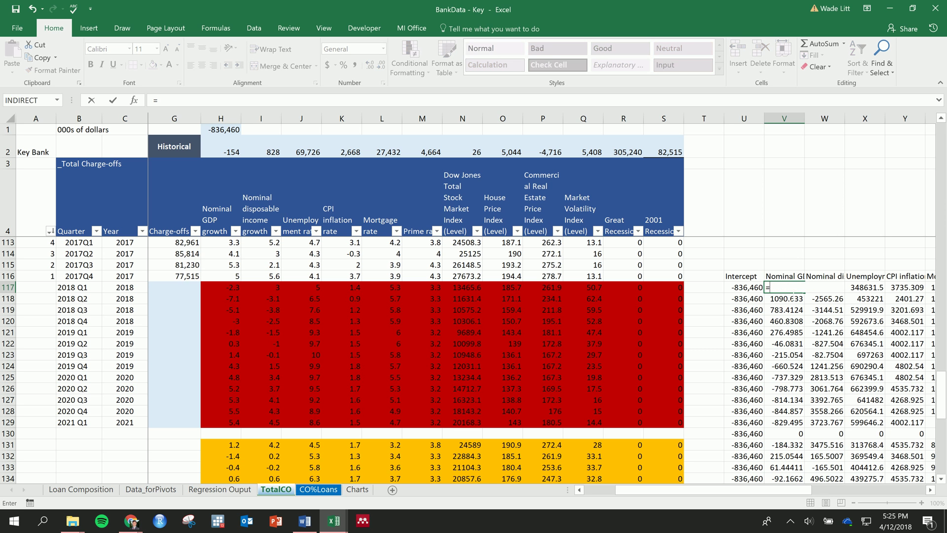
pyautogui.click(236, 155)
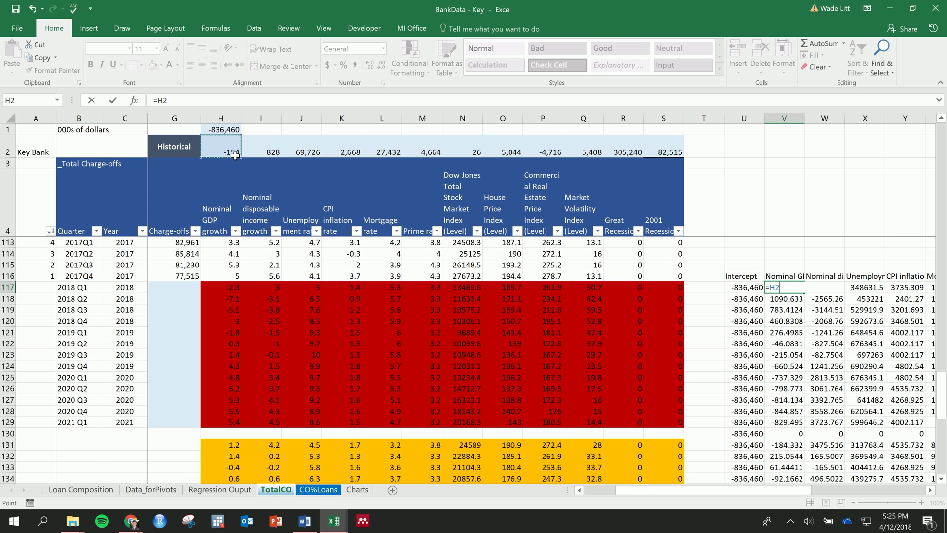
pyautogui.click(169, 105)
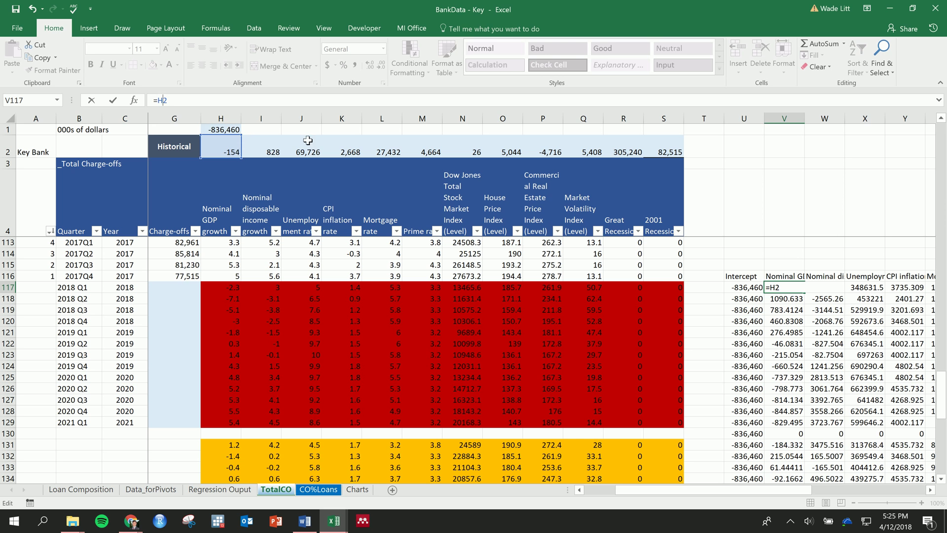
pyautogui.write('$')
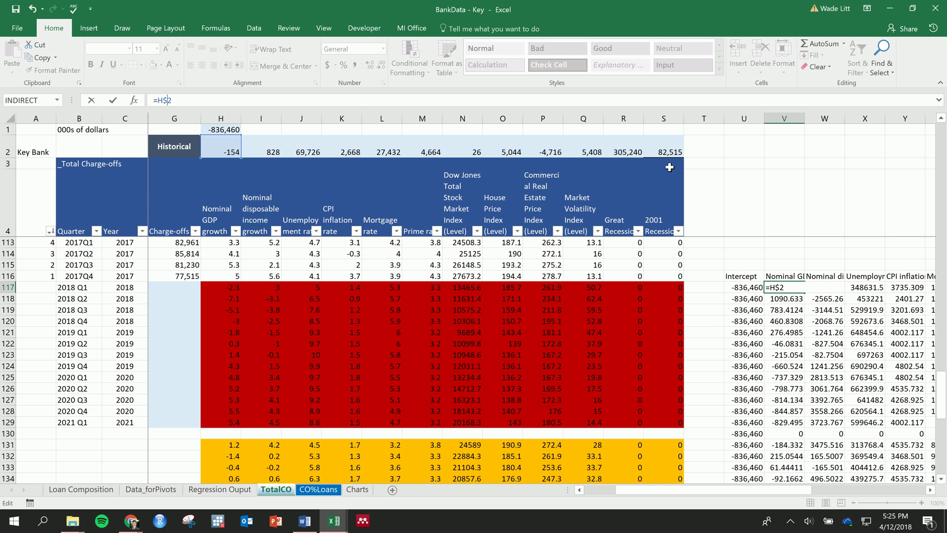
pyautogui.write('*')
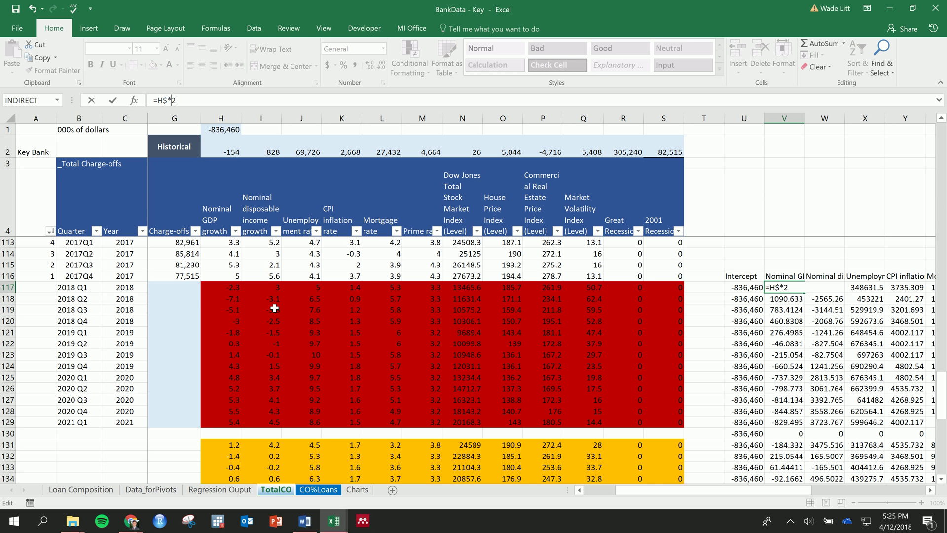
pyautogui.click(232, 291)
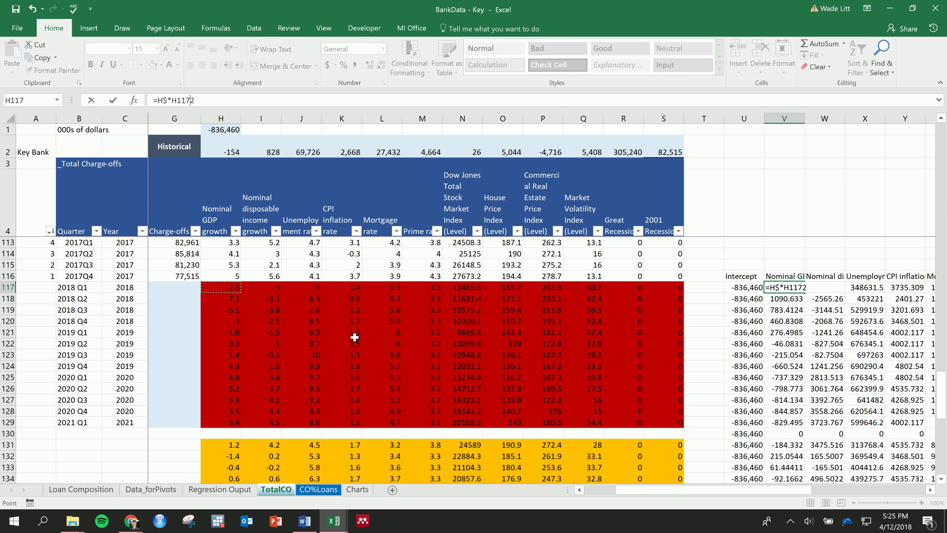
# Fix V117's formula to =H$2*H117 after the error, giving 353.3036.
pyautogui.press('Return')
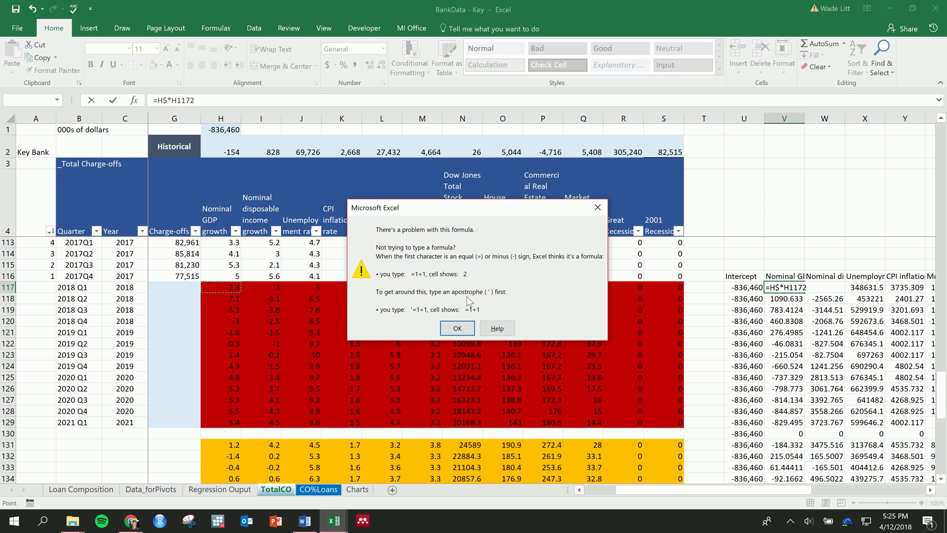
pyautogui.click(453, 330)
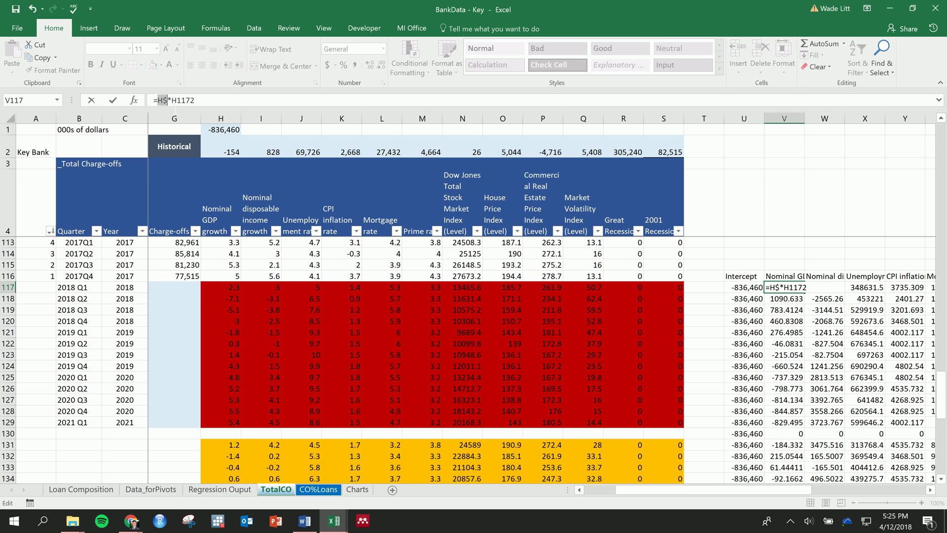
pyautogui.click(168, 100)
pyautogui.press('BackSpace')
pyautogui.press('BackSpace')
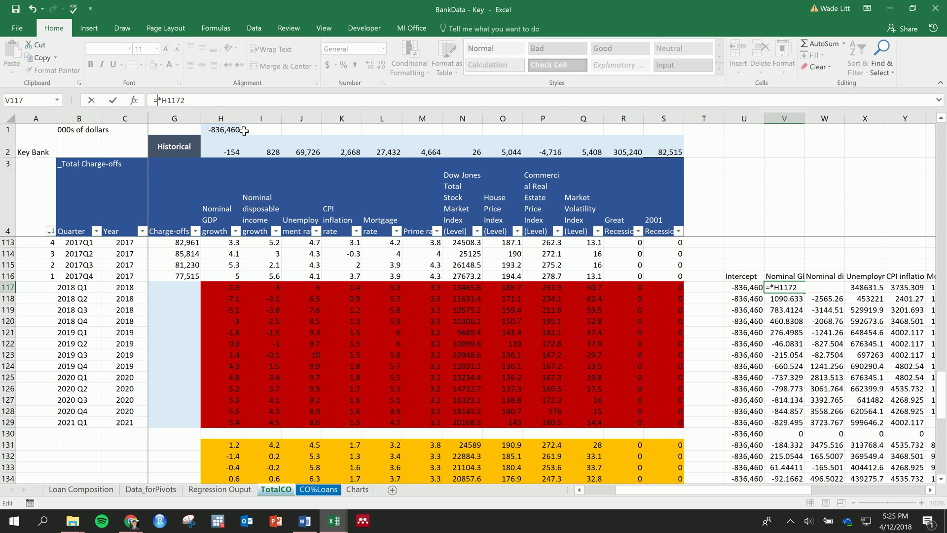
pyautogui.click(230, 151)
pyautogui.click(168, 102)
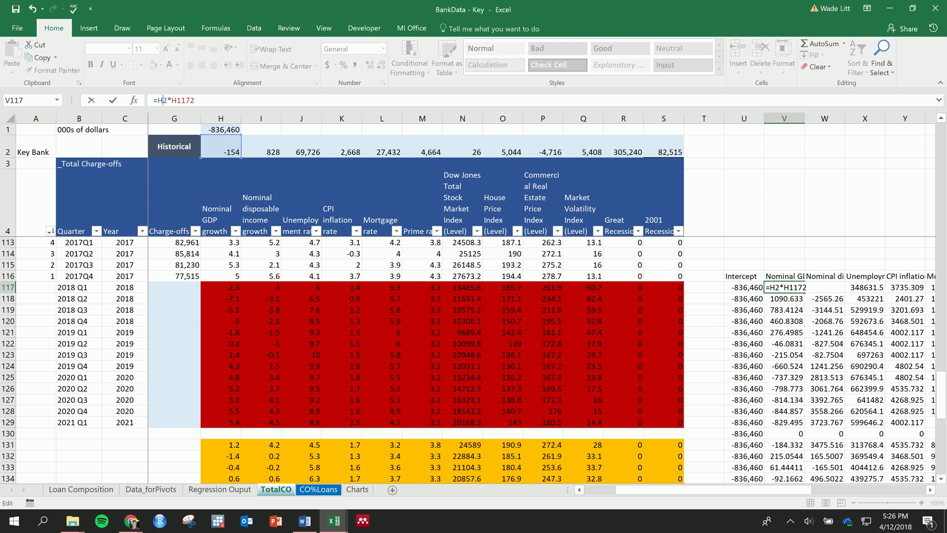
pyautogui.write('$')
pyautogui.press('BackSpace')
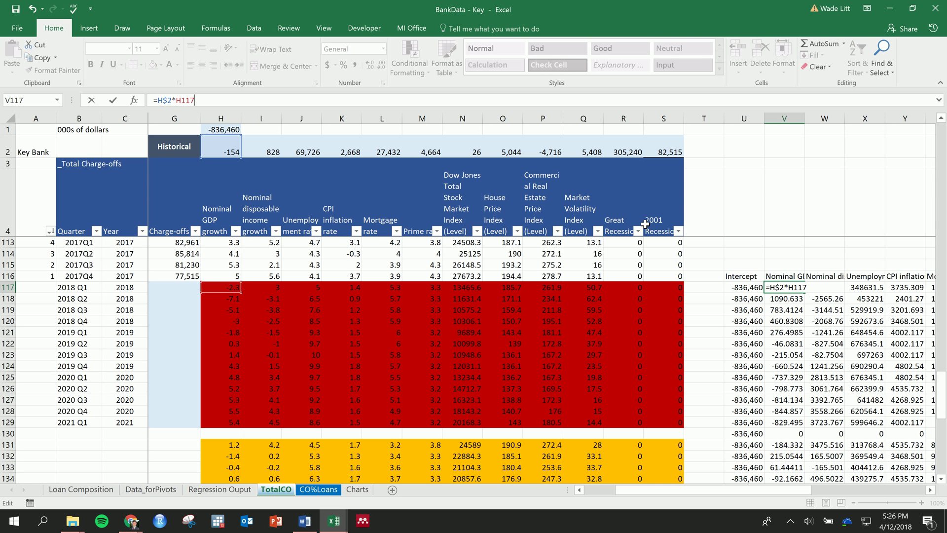
pyautogui.press('Return')
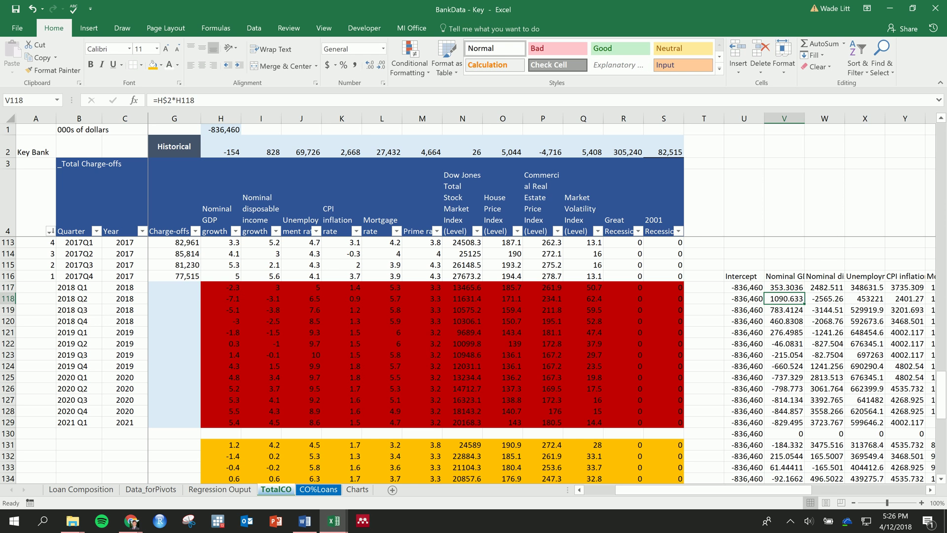
pyautogui.moveTo(789, 288)
pyautogui.mouseDown()
pyautogui.moveTo(933, 293)
pyautogui.moveTo(873, 301)
pyautogui.mouseUp()
pyautogui.doubleClick(871, 294)
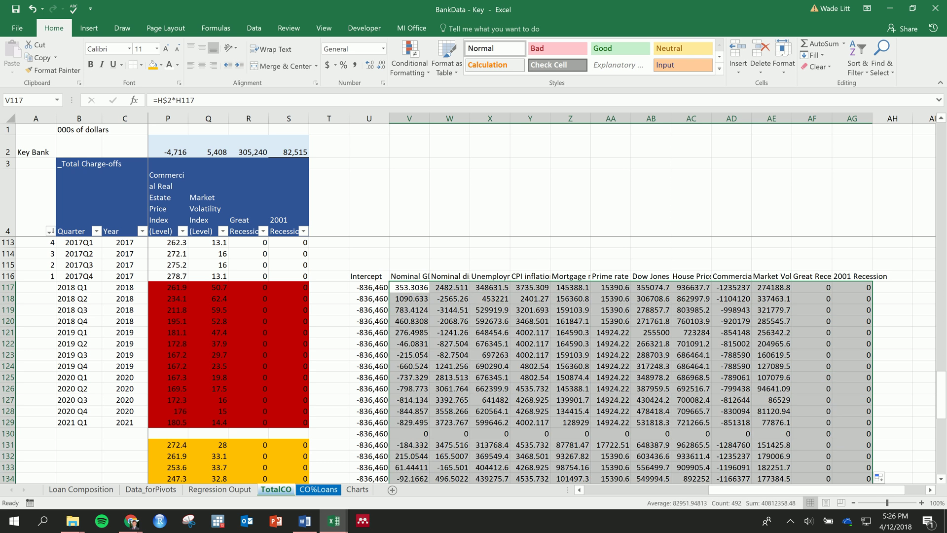
pyautogui.click(373, 286)
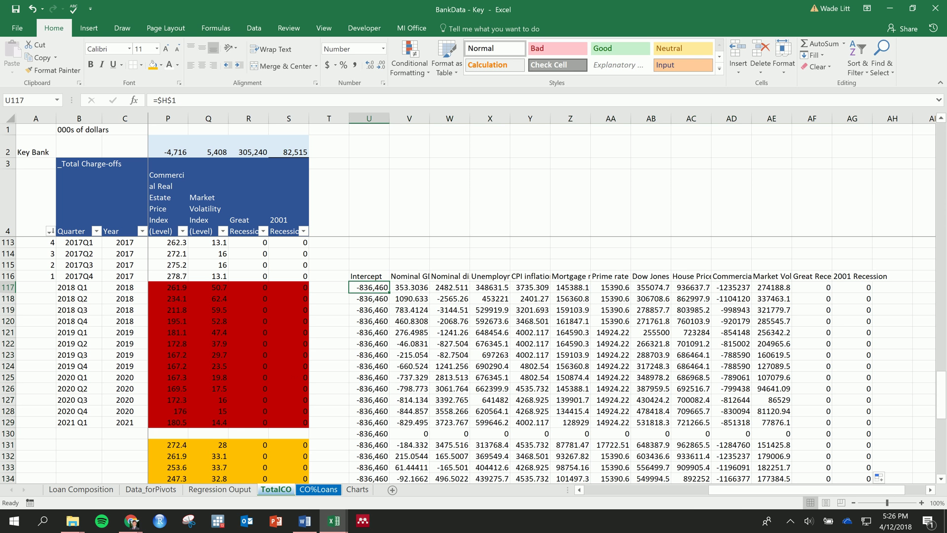
pyautogui.moveTo(381, 292); pyautogui.dragTo(731, 289)
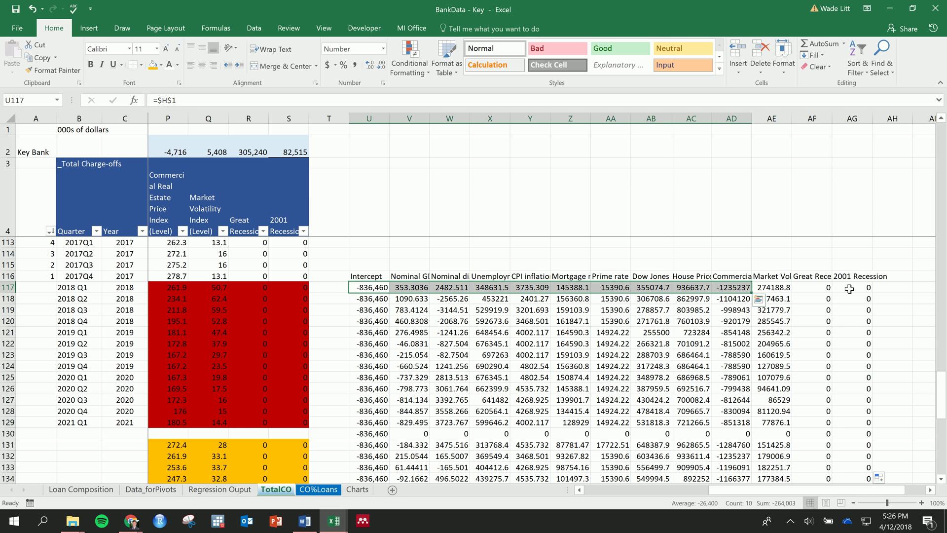
pyautogui.scroll(-4, 855, 303)
pyautogui.scroll(4, 856, 302)
pyautogui.moveTo(739, 491); pyautogui.dragTo(611, 488)
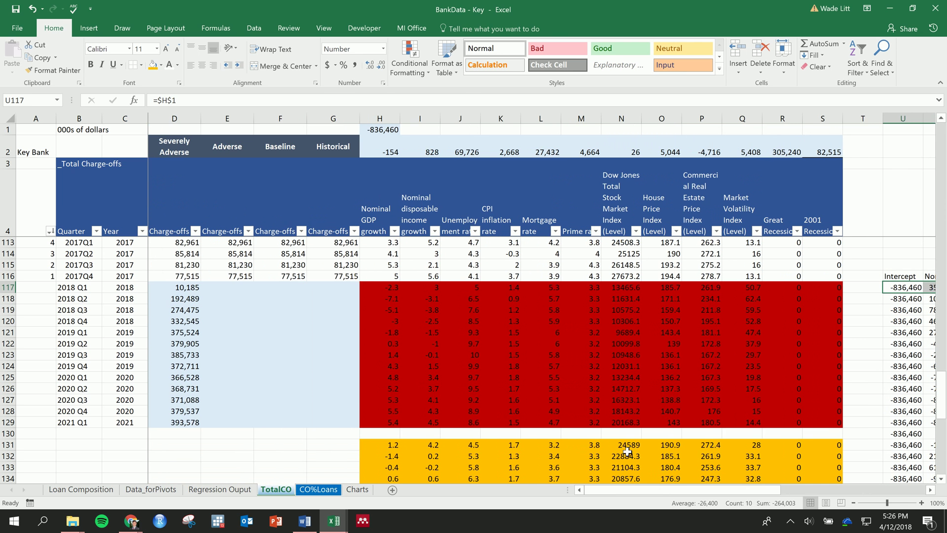
pyautogui.hotkey('alt', 'Tab')
pyautogui.click(484, 156)
pyautogui.click(269, 124)
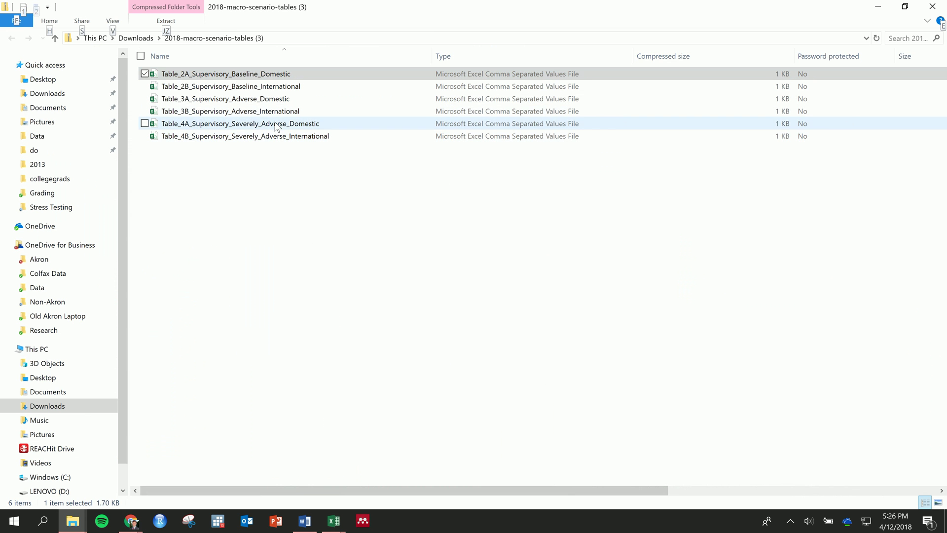
pyautogui.click(269, 99)
pyautogui.click(266, 74)
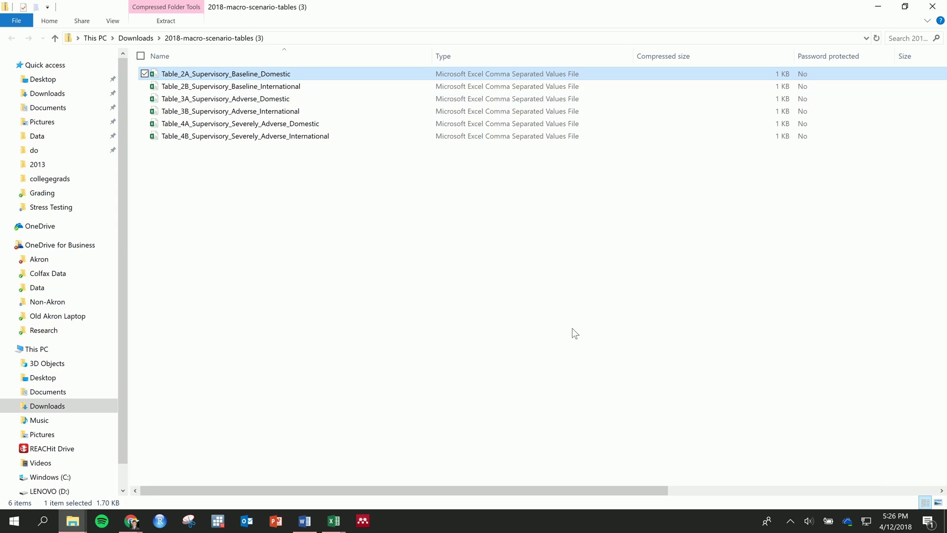
pyautogui.hotkey('alt', 'Tab')
pyautogui.moveTo(392, 289); pyautogui.dragTo(799, 423)
# Build a SUM of the 2018 Q1 Severely Adverse regression terms starting at U117.
pyautogui.scroll(-7, 386, 389)
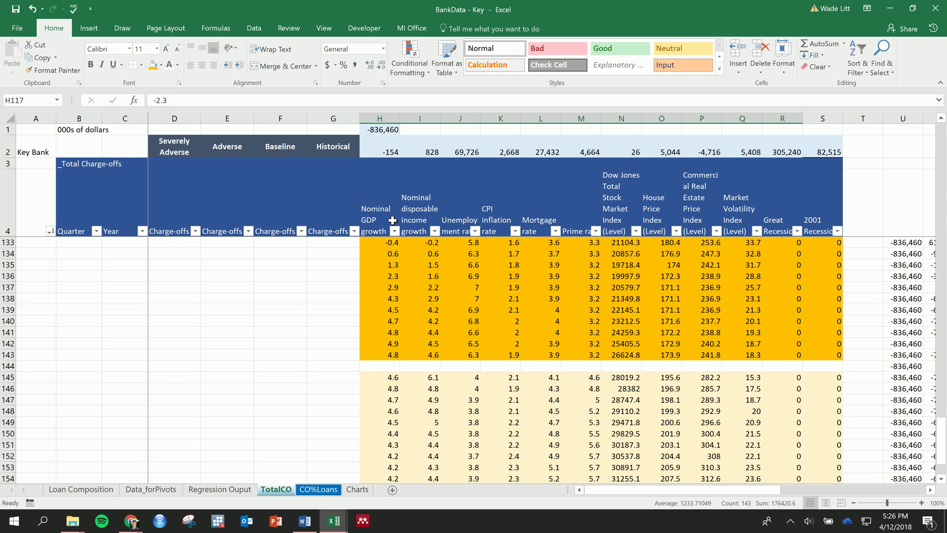
pyautogui.scroll(6, 809, 328)
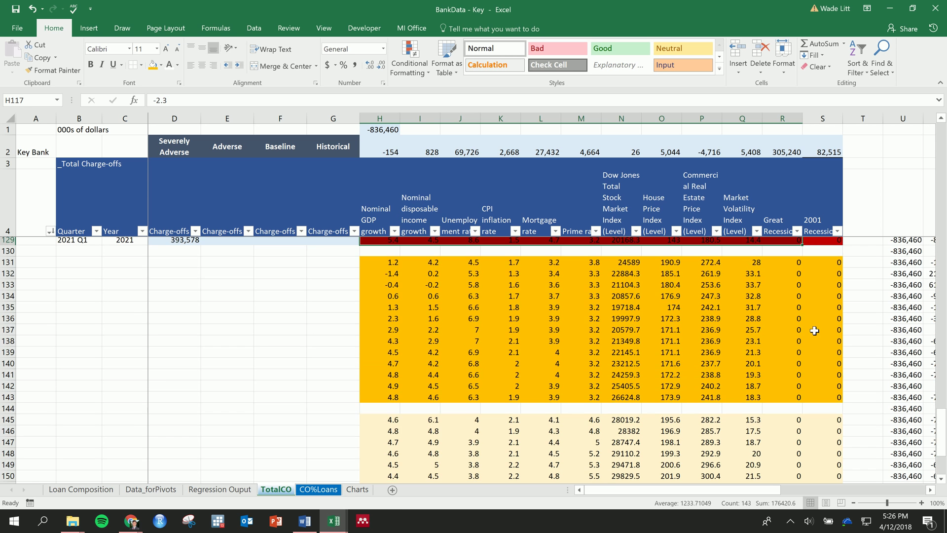
pyautogui.scroll(2, 812, 329)
pyautogui.click(908, 344)
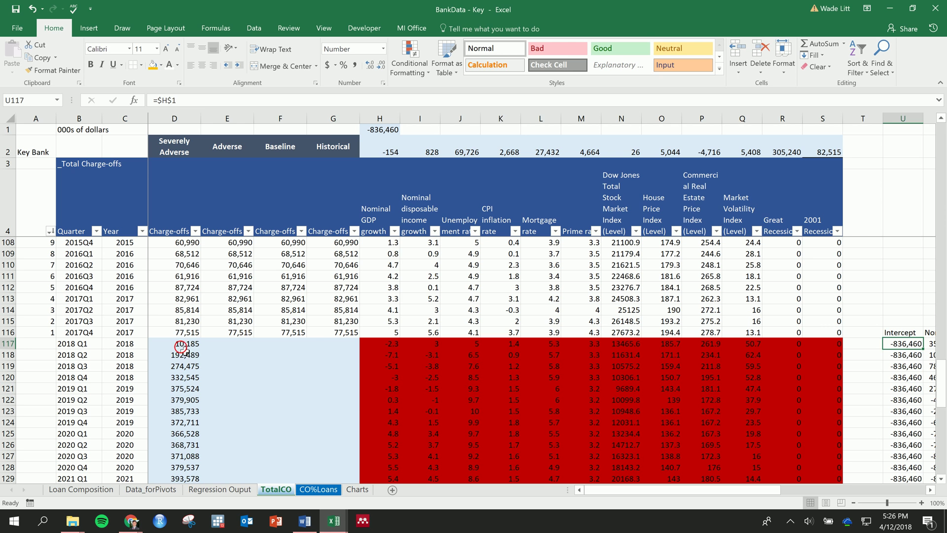
pyautogui.click(191, 346)
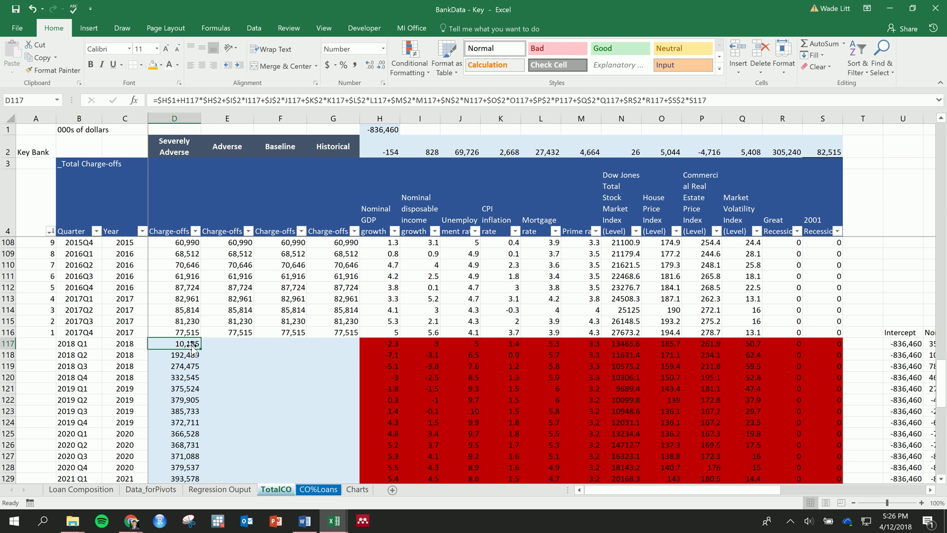
pyautogui.click(225, 346)
pyautogui.write('=SUM(')
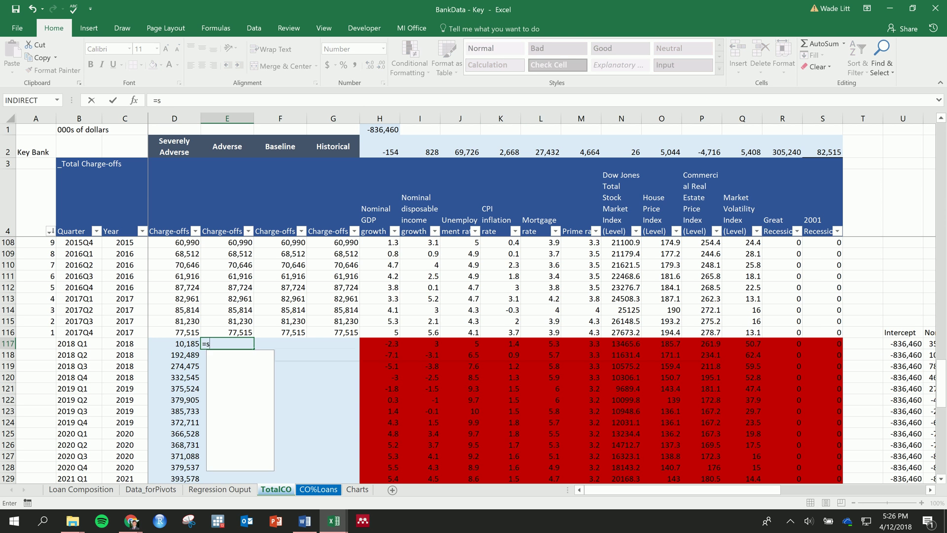
pyautogui.click(907, 345)
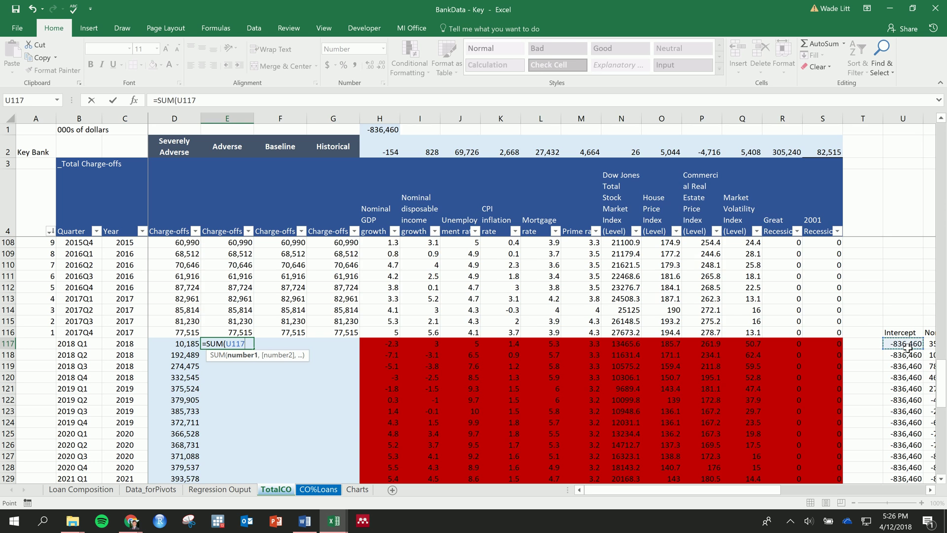
pyautogui.moveTo(907, 347); pyautogui.dragTo(908, 347)
pyautogui.press('Return')
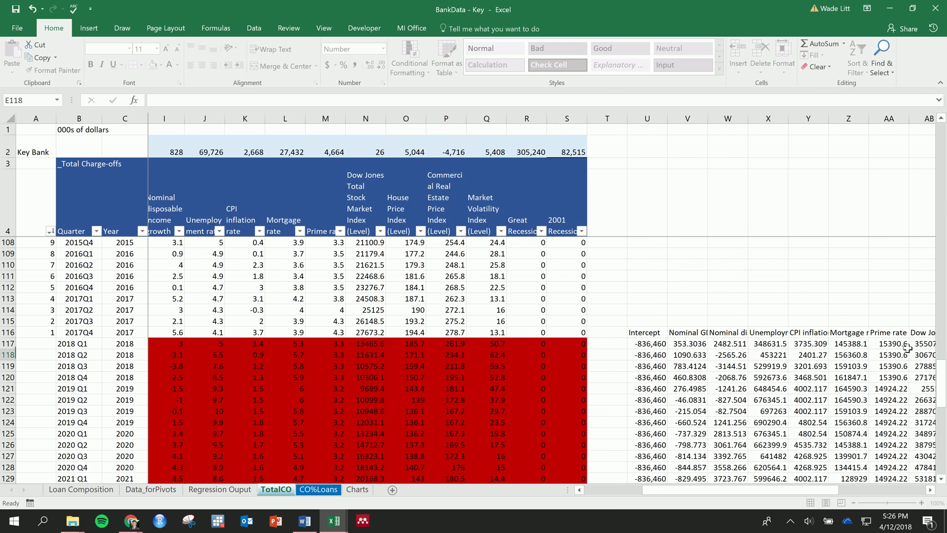
# Move the =SUM(U117:AG117) formula into D117 and fill it down to 2021 Q1.
pyautogui.moveTo(657, 490); pyautogui.dragTo(646, 490)
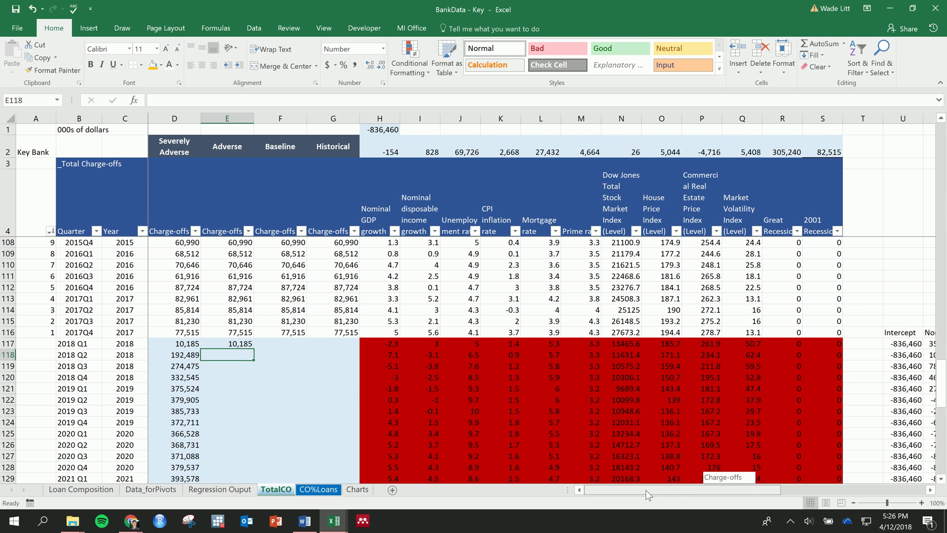
pyautogui.click(229, 348)
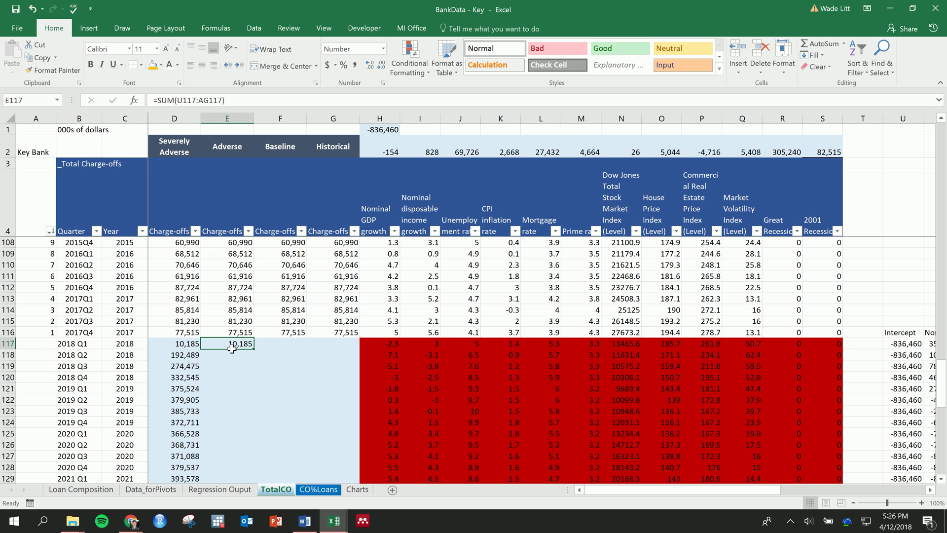
pyautogui.hotkey('ctrl', 'x')
pyautogui.press('Left')
pyautogui.hotkey('ctrl', 'v')
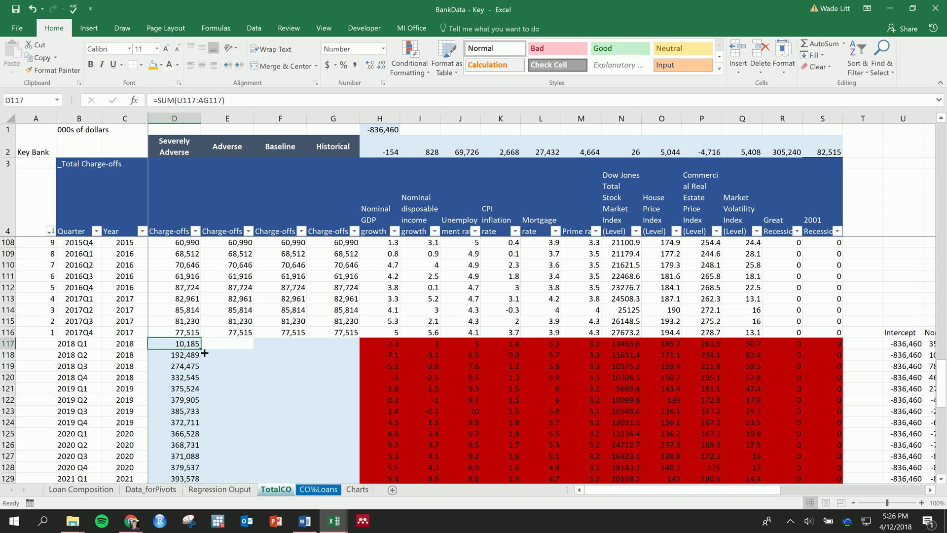
pyautogui.moveTo(201, 349); pyautogui.dragTo(201, 303)
pyautogui.scroll(5, 250, 317)
pyautogui.scroll(-2, 207, 335)
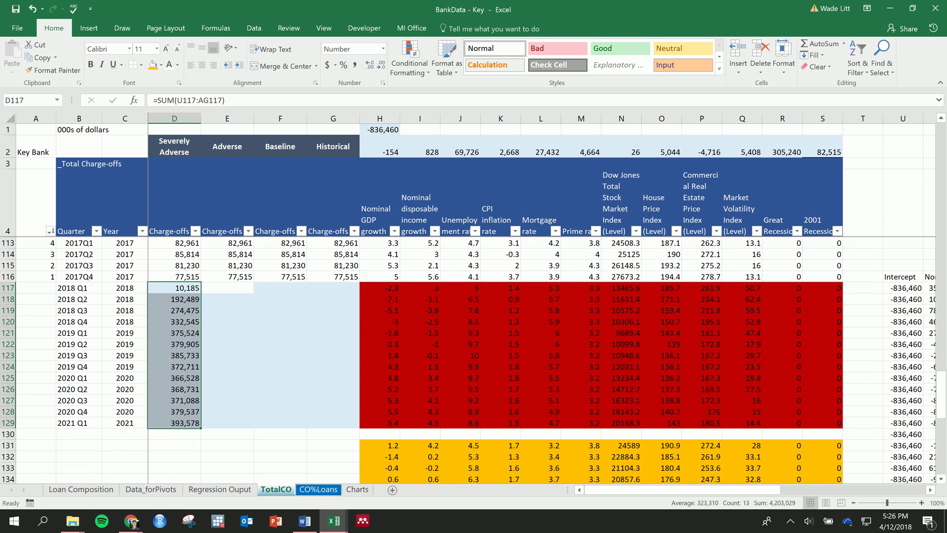
pyautogui.click(174, 276)
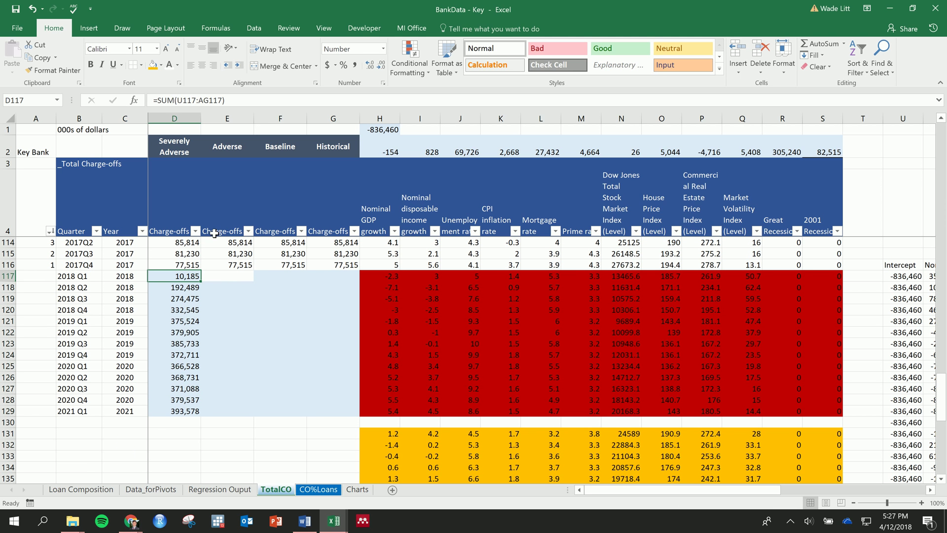
# Enter =SUM(U131:AG131) in E117 for Adverse and fill it down to row 129.
pyautogui.click(239, 279)
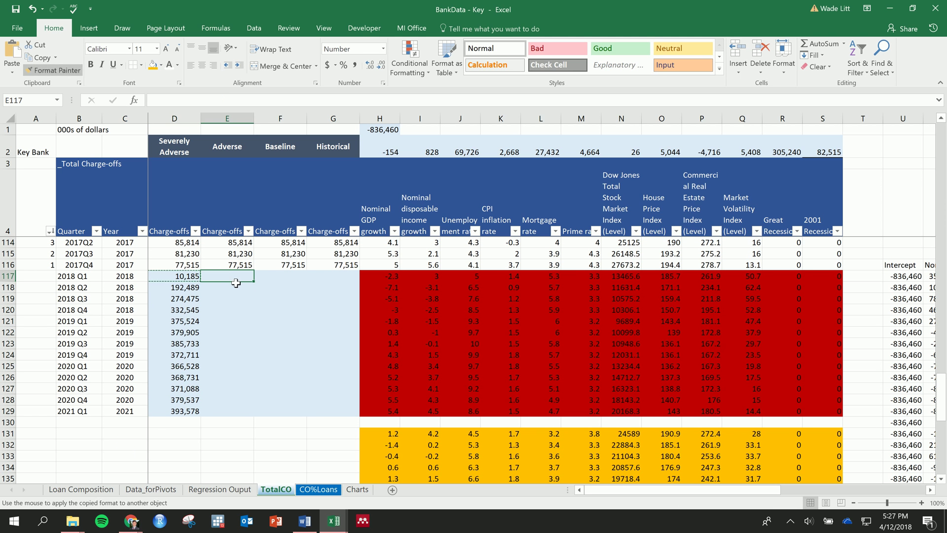
pyautogui.write('=')
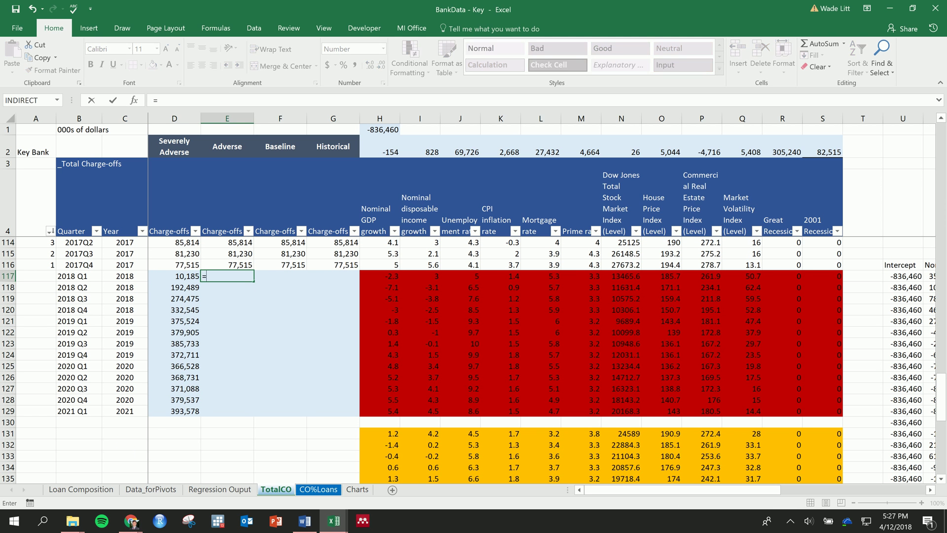
pyautogui.moveTo(729, 489); pyautogui.dragTo(781, 490)
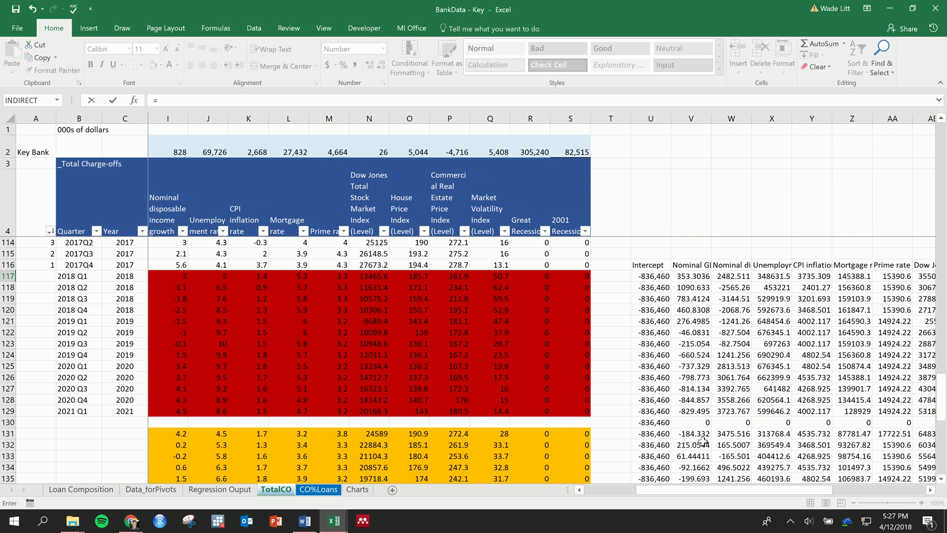
pyautogui.click(665, 434)
pyautogui.hotkey('ctrl', 'shift', 'Right')
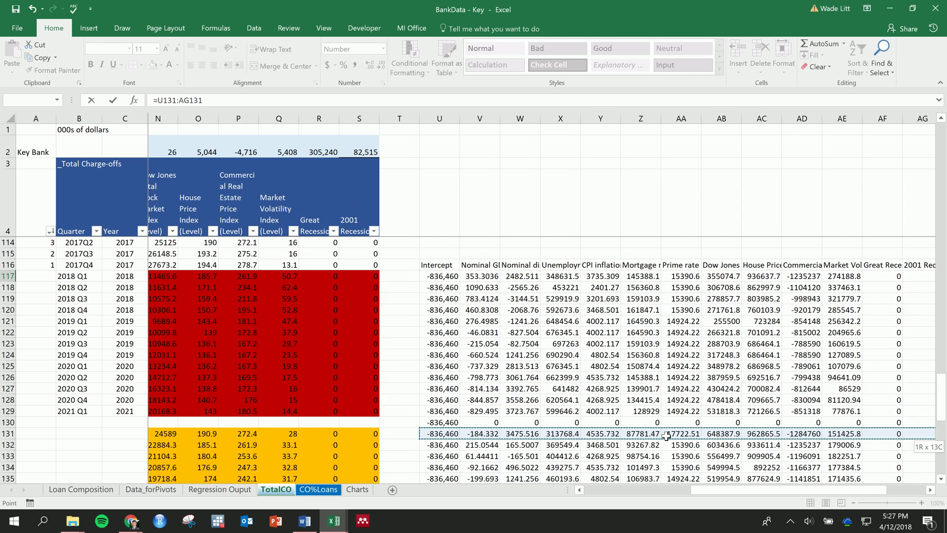
pyautogui.press('Return')
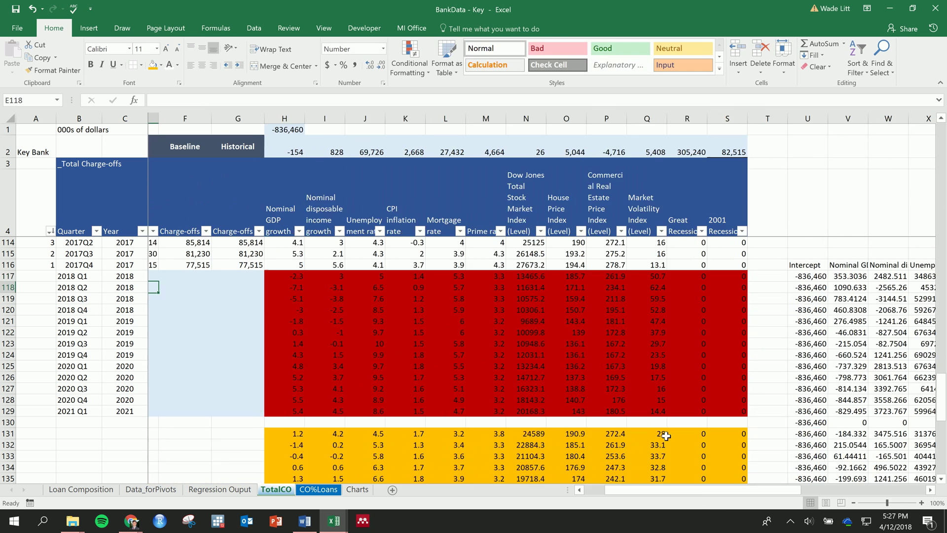
pyautogui.click(190, 276)
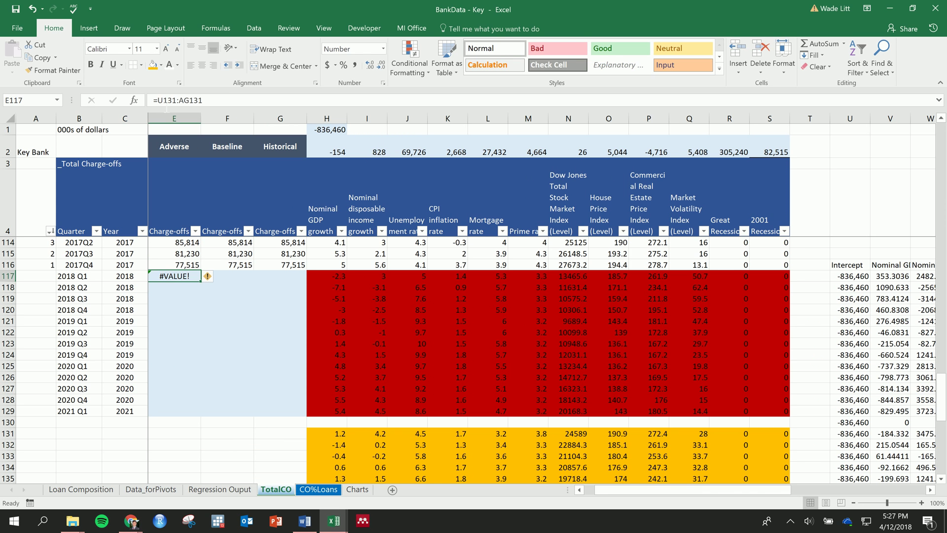
pyautogui.click(157, 100)
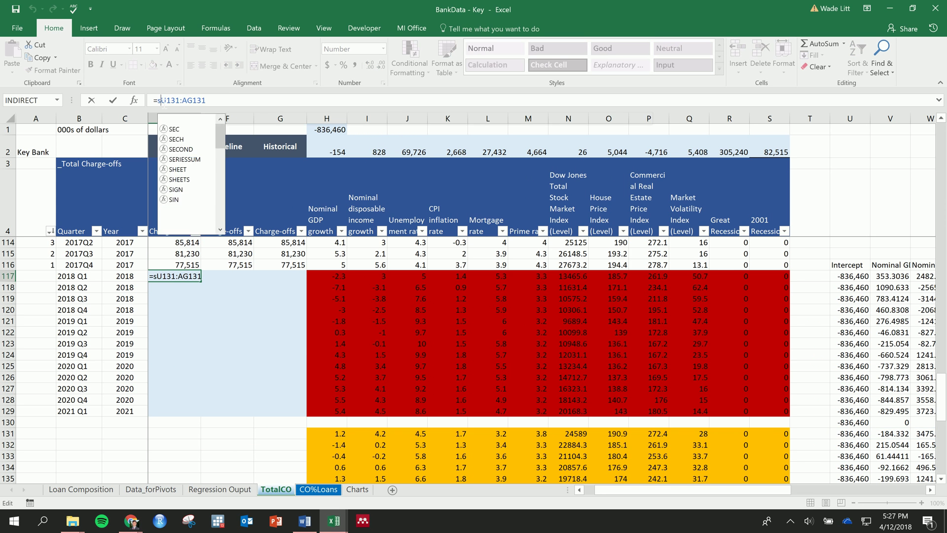
pyautogui.write('um(')
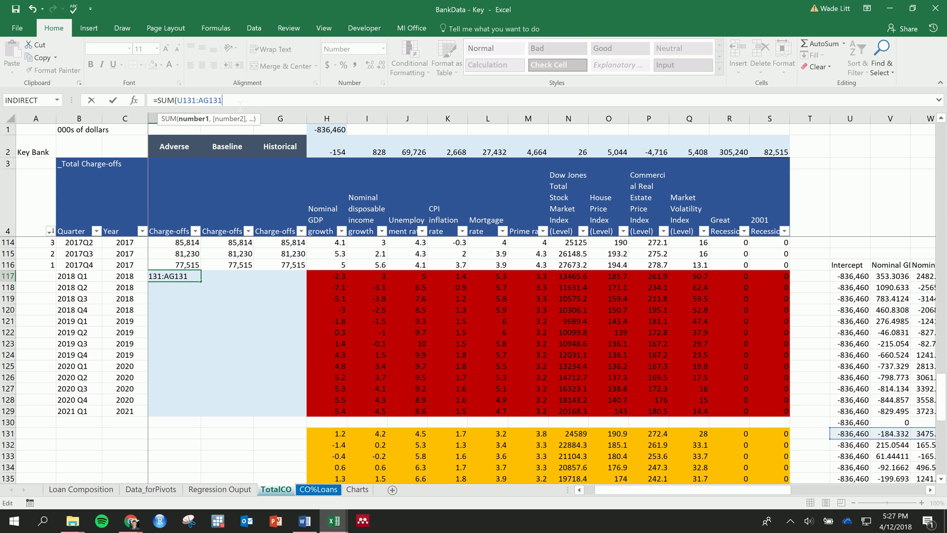
pyautogui.press('Return')
pyautogui.click(194, 275)
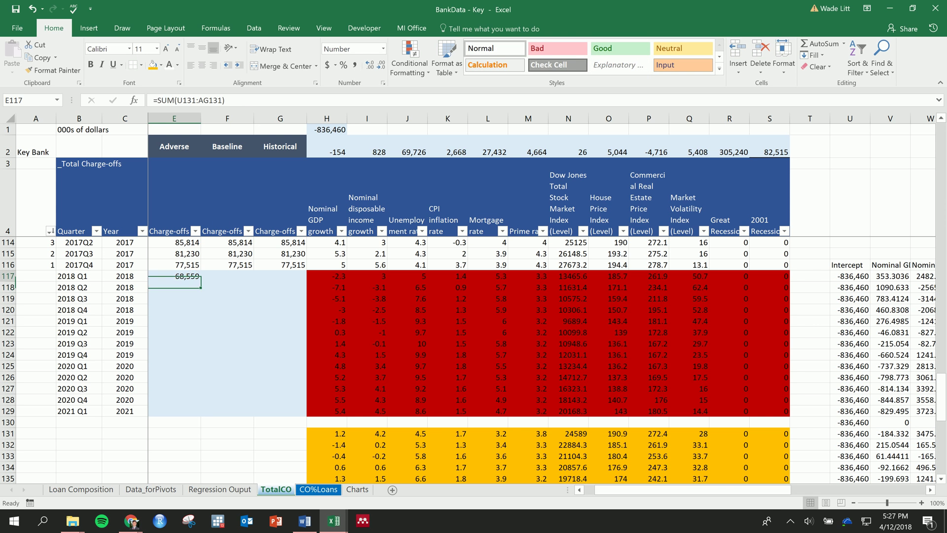
pyautogui.doubleClick(200, 281)
# Enter =SUM(U145:AG145) in F117 for Baseline and fill it down to row 129.
pyautogui.click(244, 278)
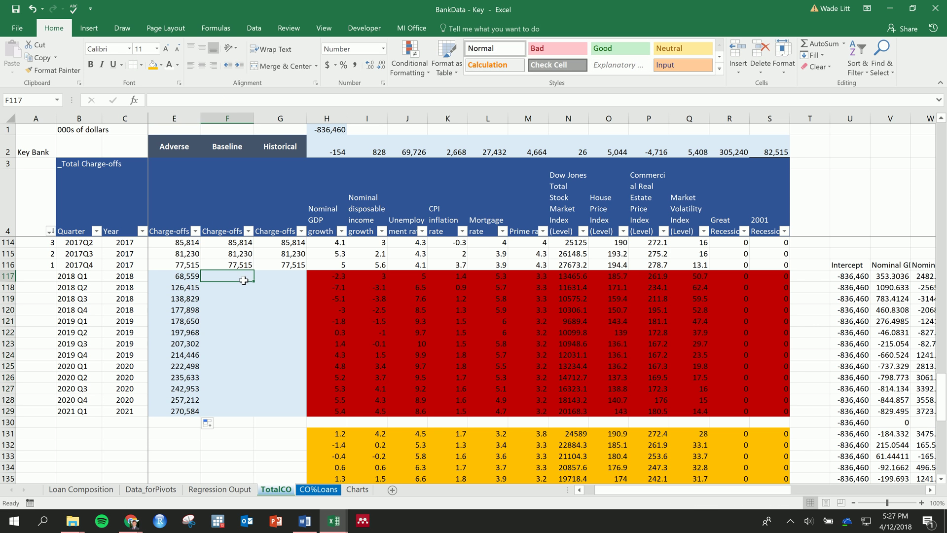
pyautogui.write('=sum(')
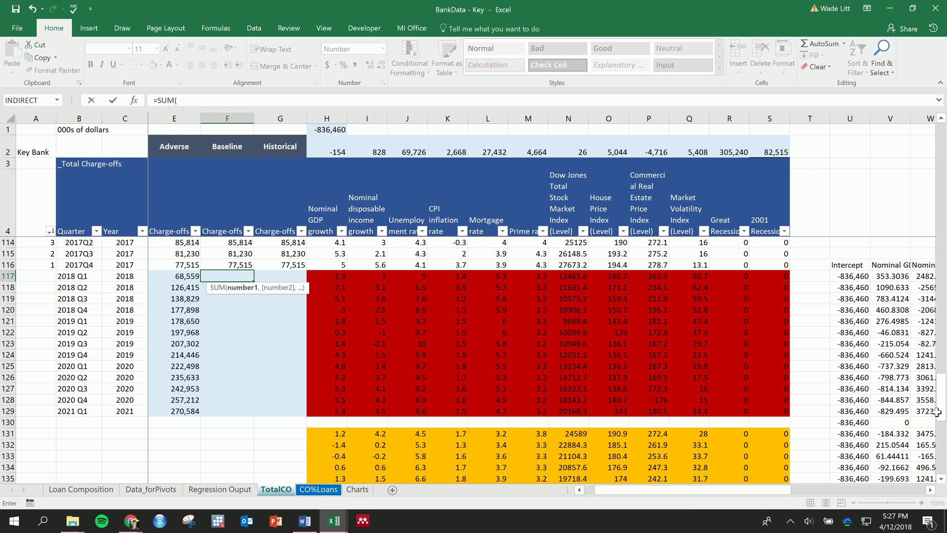
pyautogui.scroll(-5, 928, 415)
pyautogui.click(847, 420)
pyautogui.moveTo(848, 421); pyautogui.dragTo(908, 422)
pyautogui.press('Return')
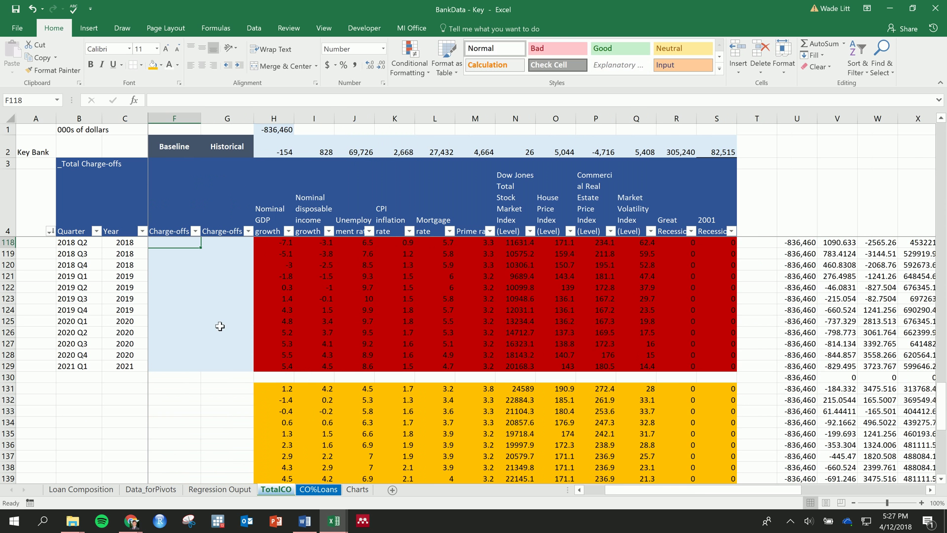
pyautogui.moveTo(646, 490); pyautogui.dragTo(625, 490)
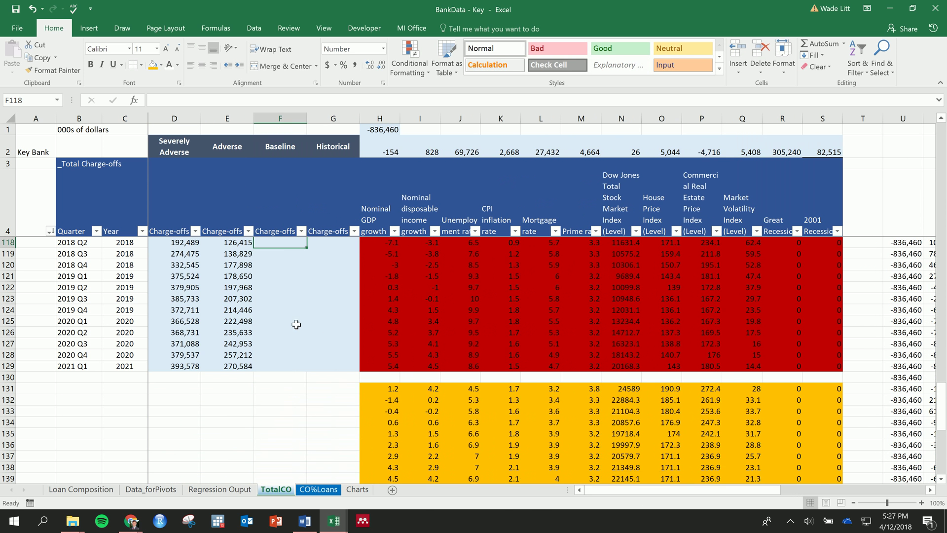
pyautogui.scroll(2, 296, 324)
pyautogui.click(302, 290)
pyautogui.moveTo(306, 292); pyautogui.dragTo(314, 431)
pyautogui.scroll(2, 363, 424)
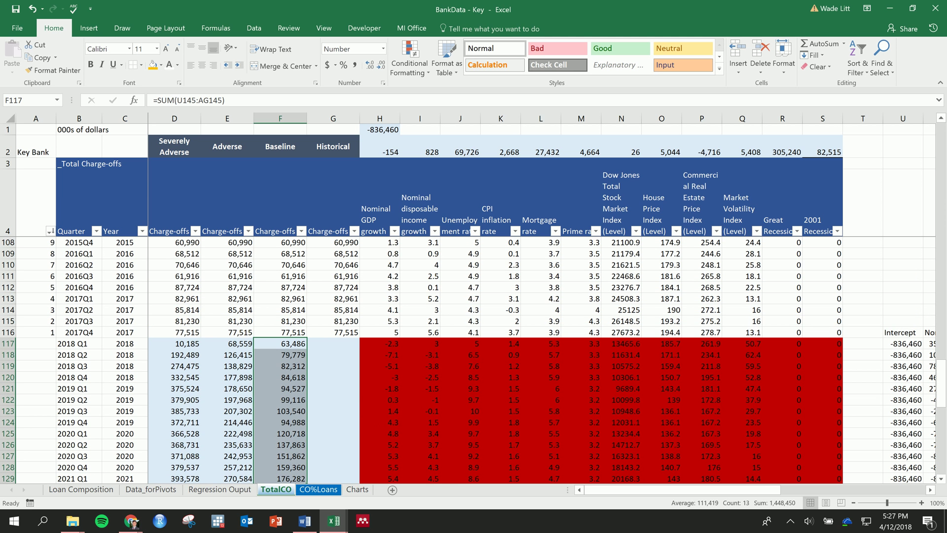
# Move the Historical column G in front of the scenario columns at column D.
pyautogui.moveTo(182, 332); pyautogui.dragTo(192, 388)
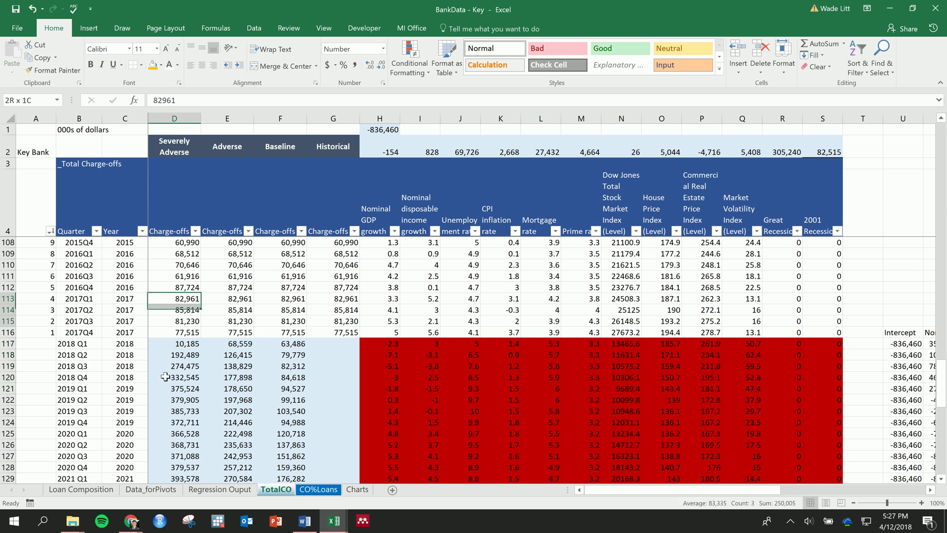
pyautogui.moveTo(236, 332); pyautogui.dragTo(247, 389)
pyautogui.moveTo(292, 332); pyautogui.dragTo(305, 389)
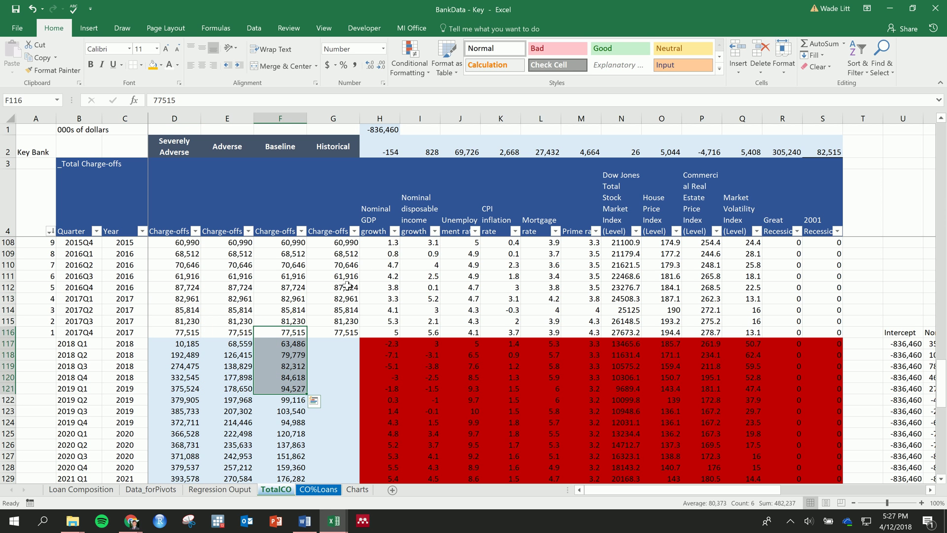
pyautogui.moveTo(347, 297); pyautogui.dragTo(349, 390)
pyautogui.click(341, 119)
pyautogui.rightClick(341, 118)
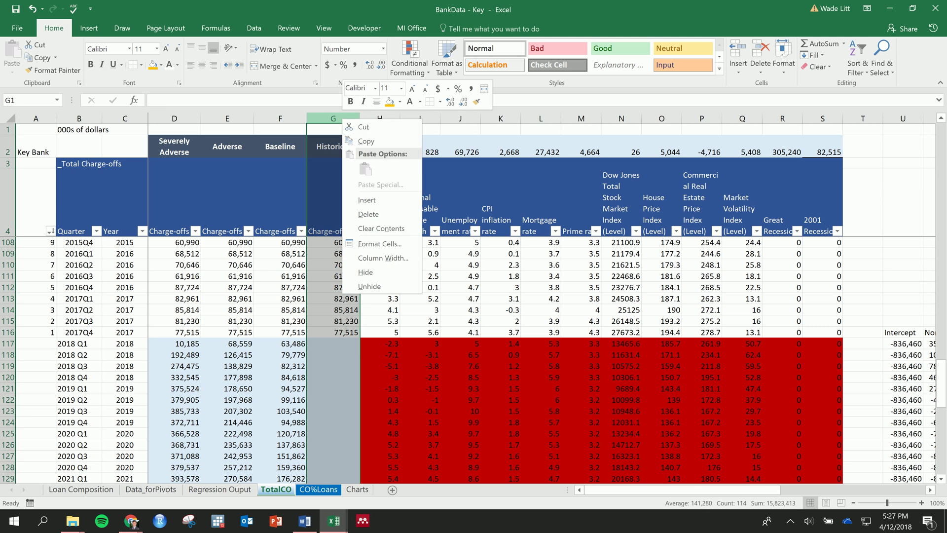
pyautogui.click(355, 130)
pyautogui.rightClick(183, 119)
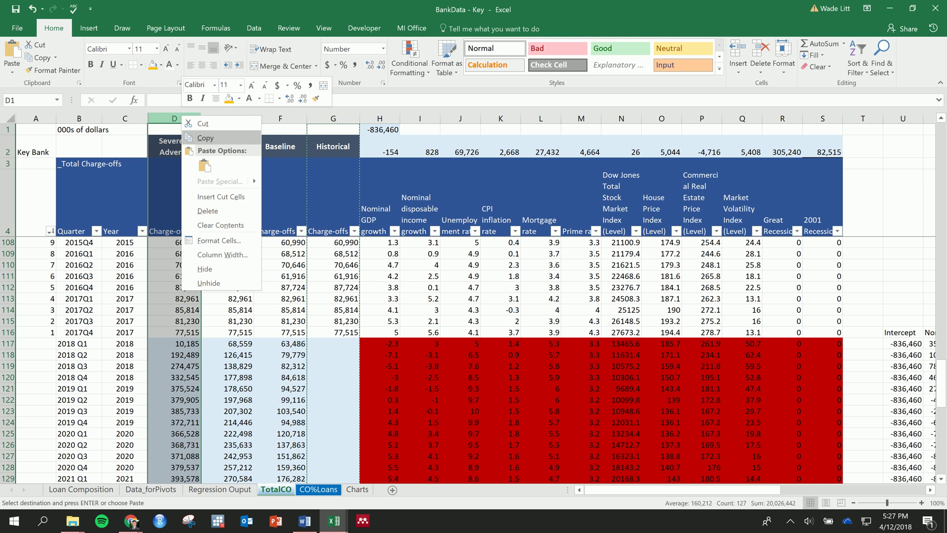
pyautogui.click(220, 196)
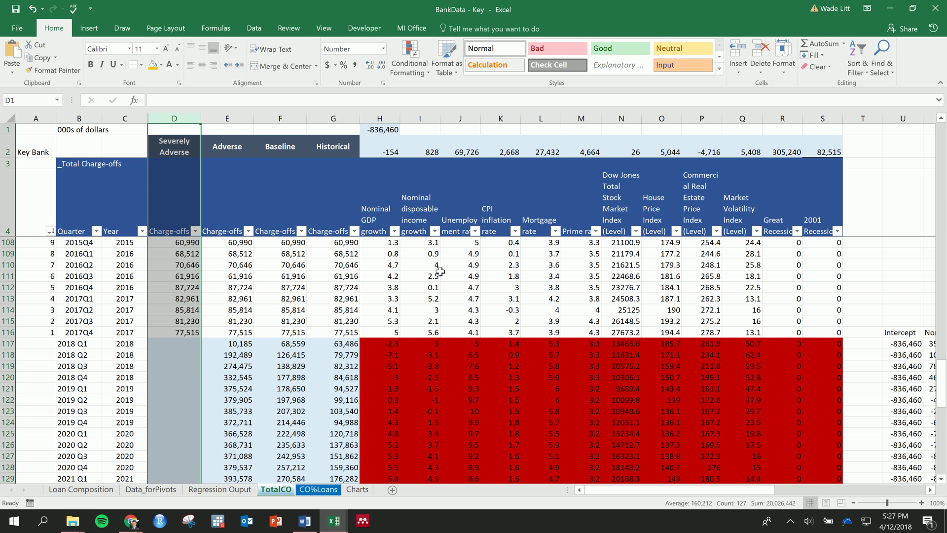
pyautogui.click(195, 355)
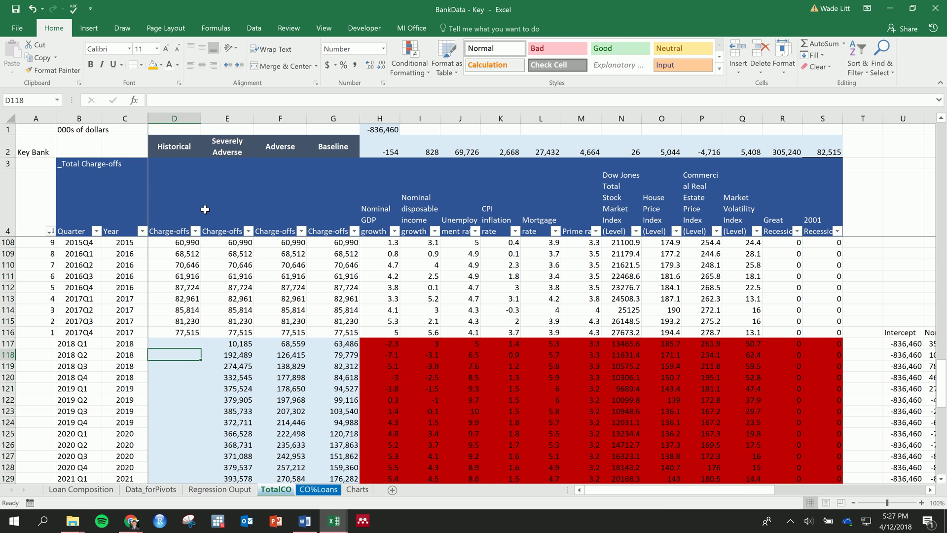
# Copy the scenario names from E2:G2 into the header cells E4:G4.
pyautogui.click(174, 227)
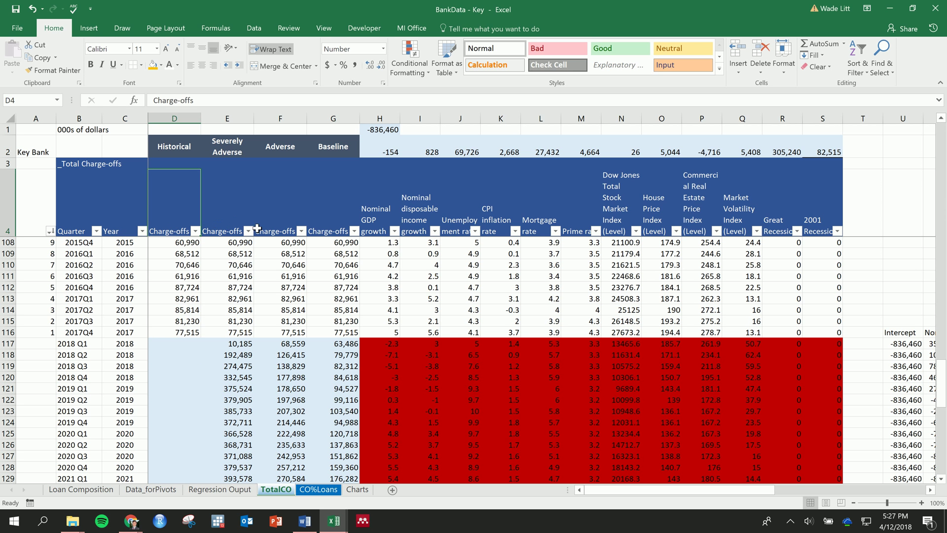
pyautogui.moveTo(182, 157); pyautogui.dragTo(334, 148)
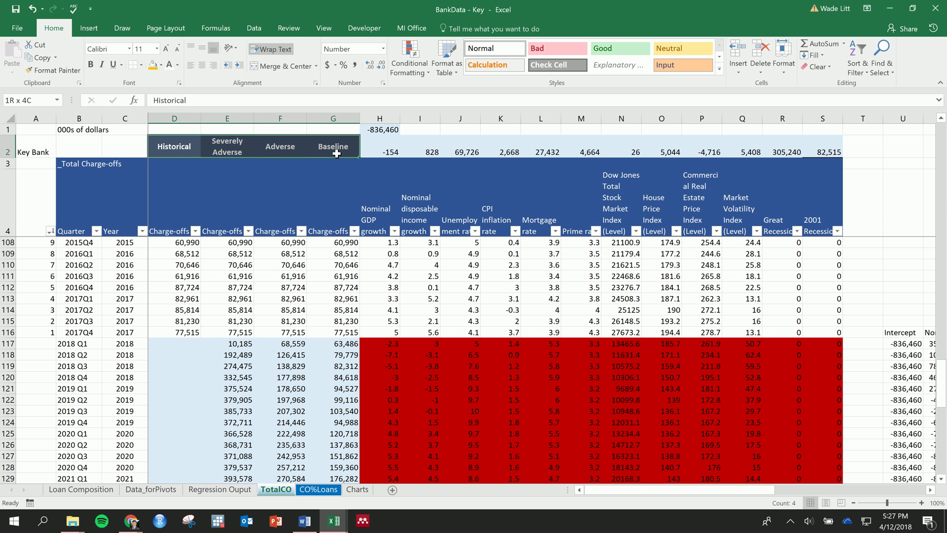
pyautogui.click(174, 231)
pyautogui.moveTo(227, 146); pyautogui.dragTo(333, 151)
pyautogui.click(30, 73)
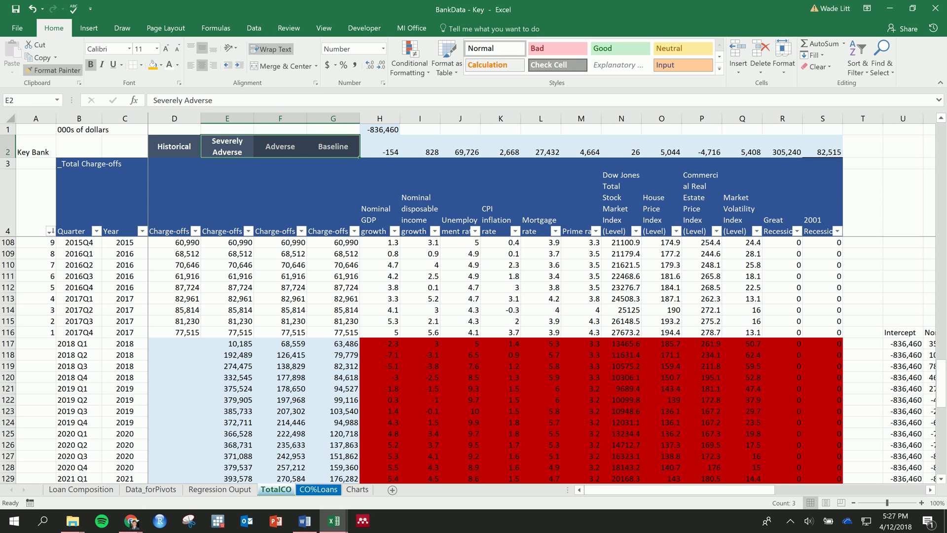
pyautogui.hotkey('ctrl', 'c')
pyautogui.click(229, 217)
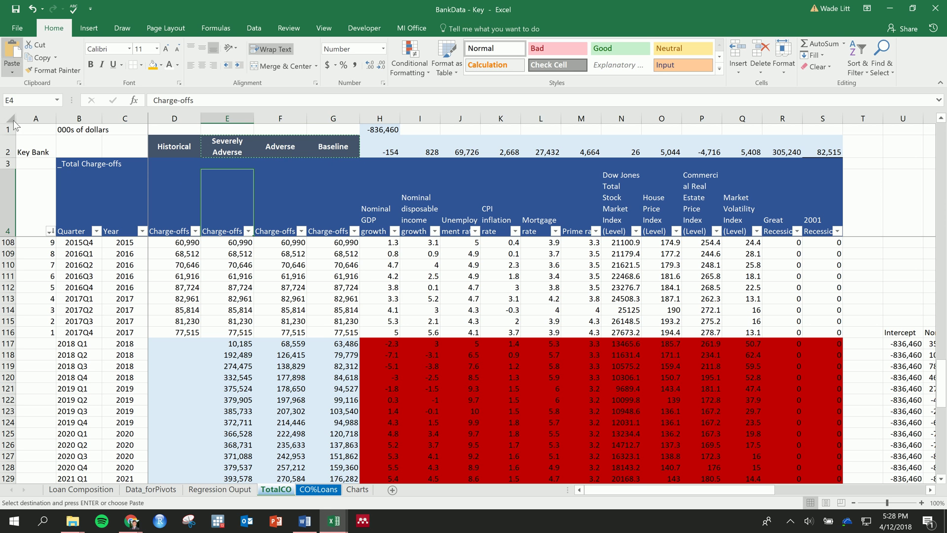
pyautogui.click(13, 74)
pyautogui.click(11, 143)
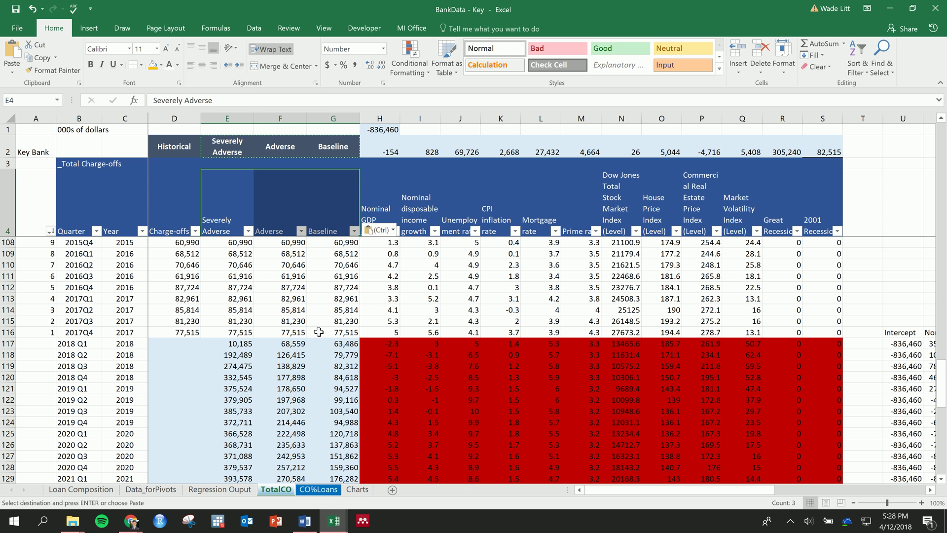
# Select D4:G129 and insert a 2-D line chart of the four charge-off series.
pyautogui.moveTo(179, 224); pyautogui.dragTo(342, 288)
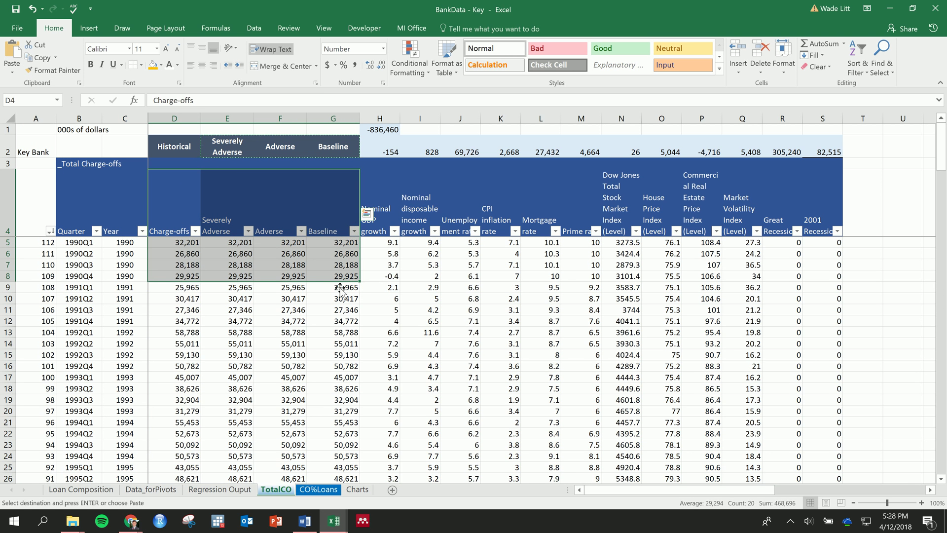
pyautogui.hotkey('ctrl', 'shift', 'Down')
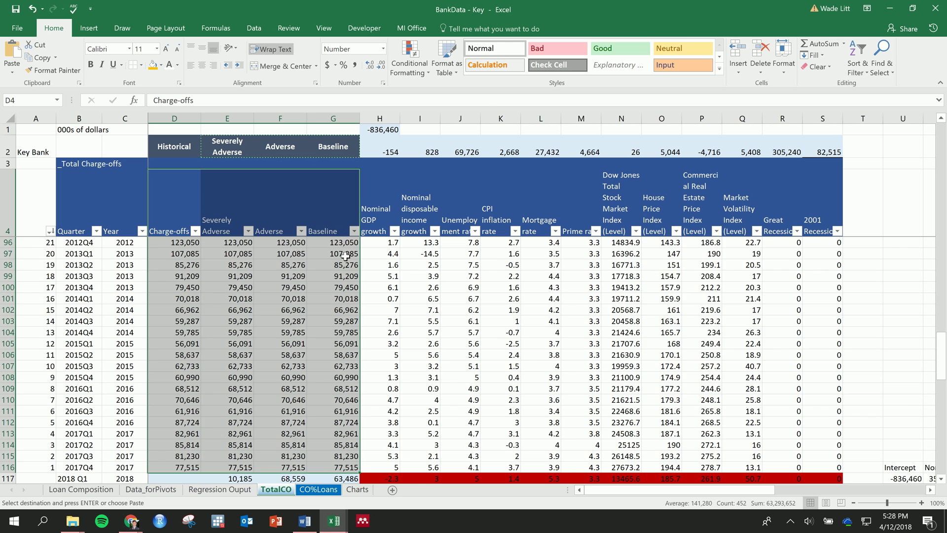
pyautogui.scroll(-6, 344, 257)
pyautogui.keyDown('shift'); pyautogui.click(344, 391); pyautogui.keyUp('shift')
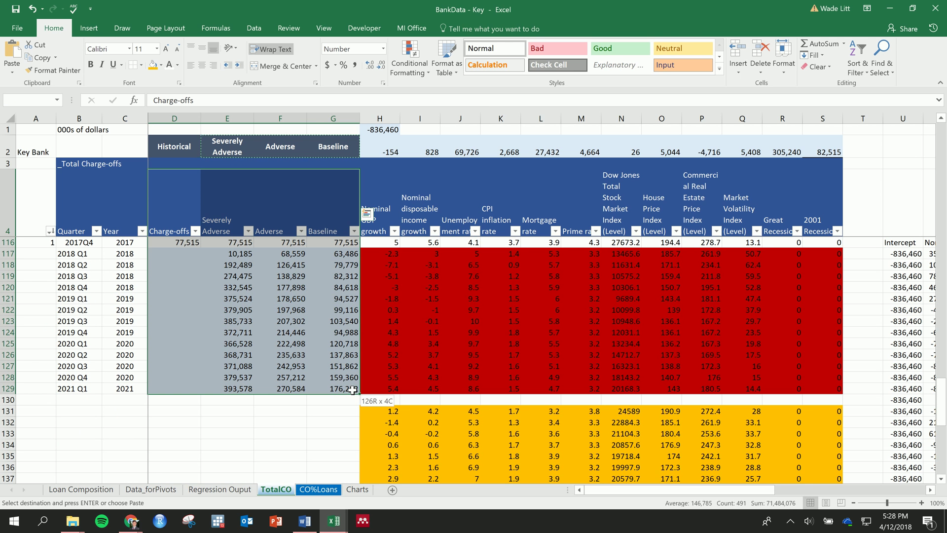
pyautogui.click(88, 29)
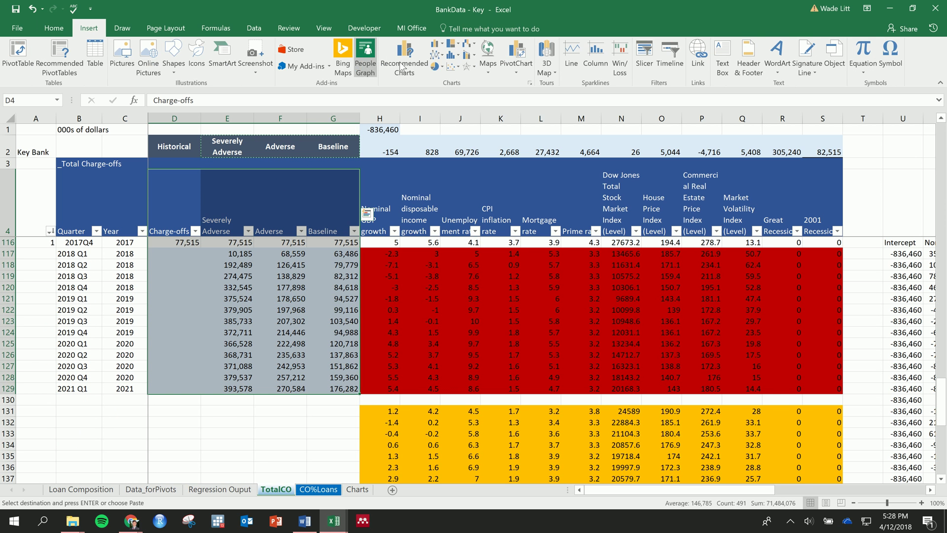
pyautogui.click(437, 55)
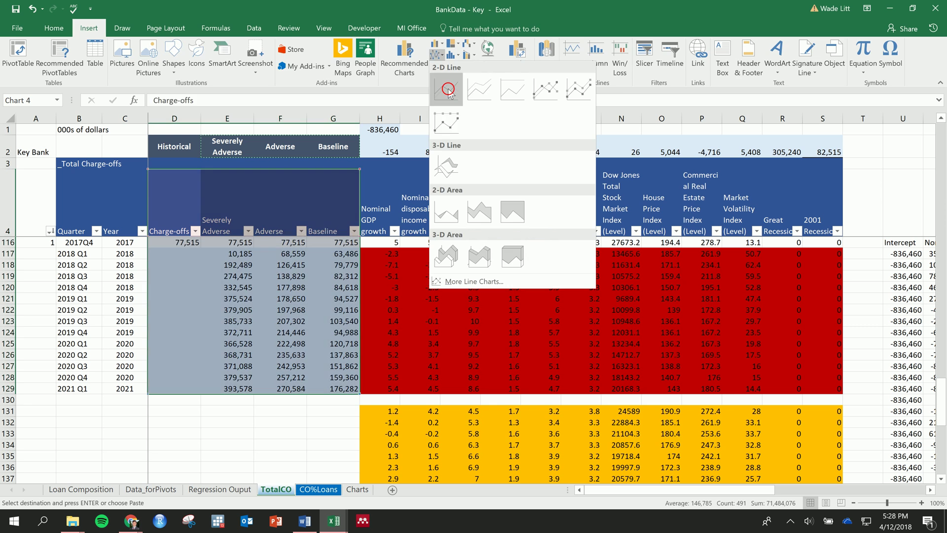
pyautogui.click(456, 123)
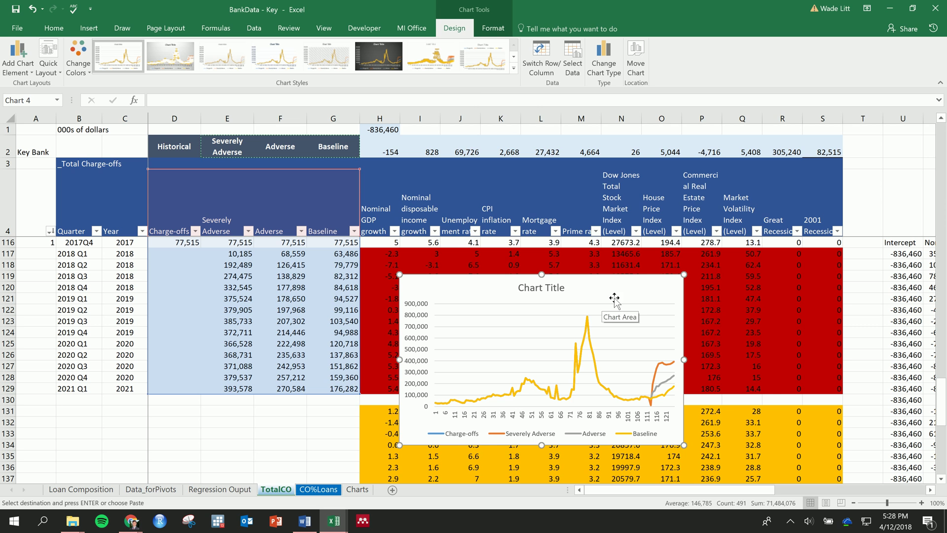
# Relocate the line chart to a new chart sheet named MacroStressScenarios.
pyautogui.rightClick(466, 294)
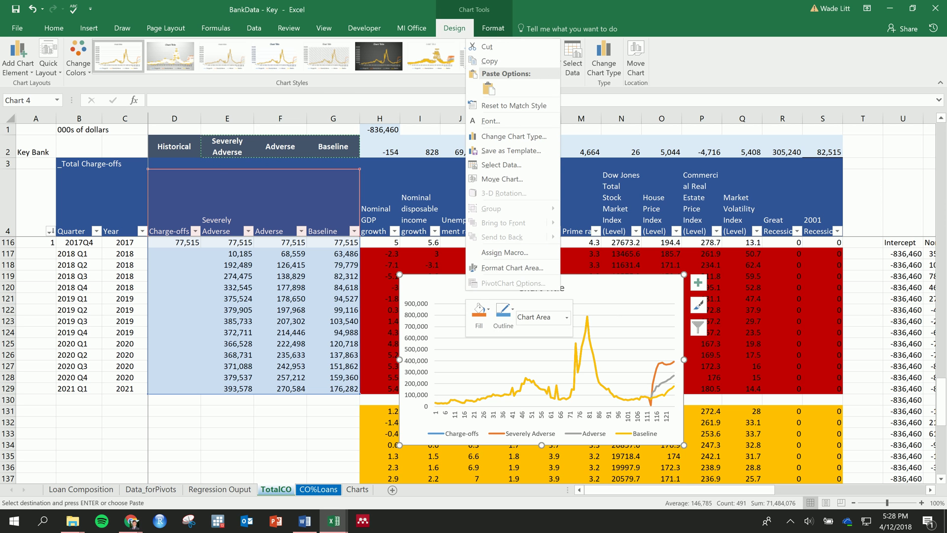
pyautogui.click(506, 181)
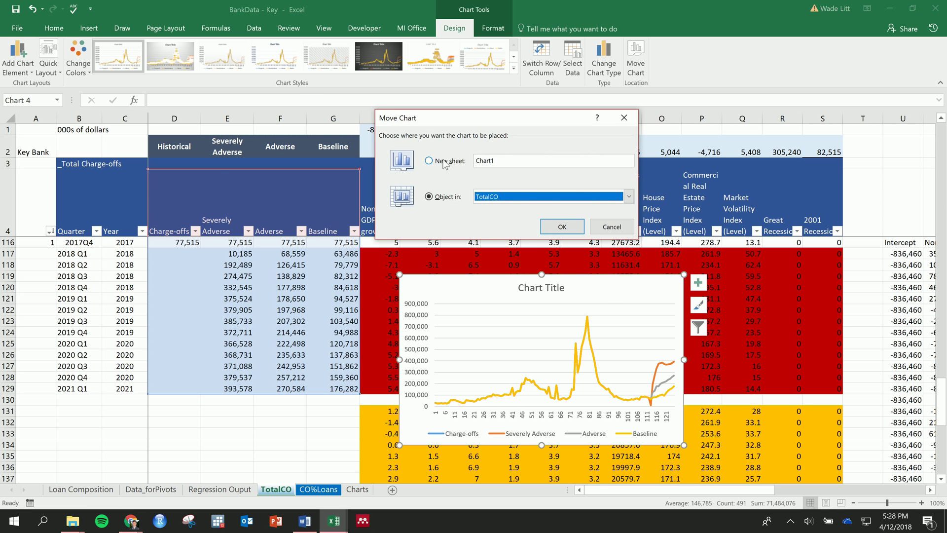
pyautogui.click(444, 162)
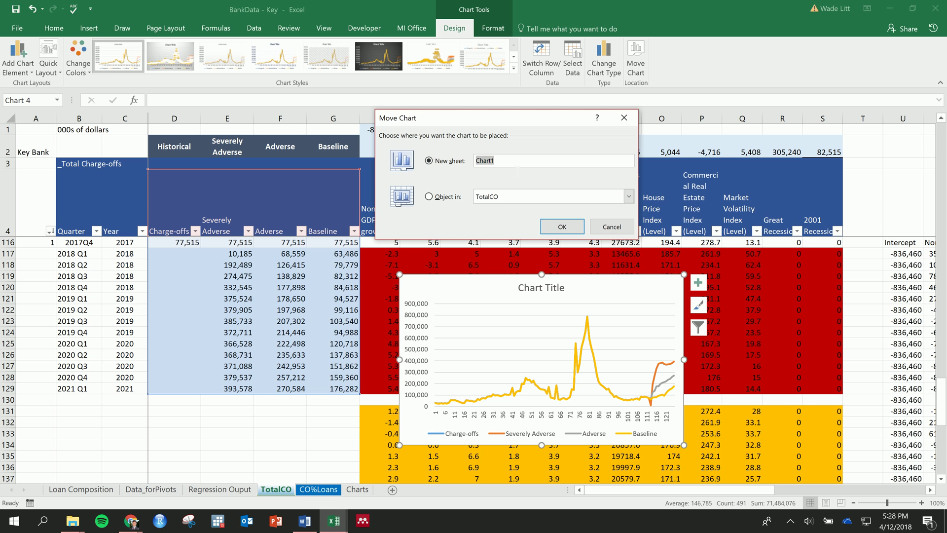
pyautogui.write('MacroStressScenarios')
pyautogui.click(561, 226)
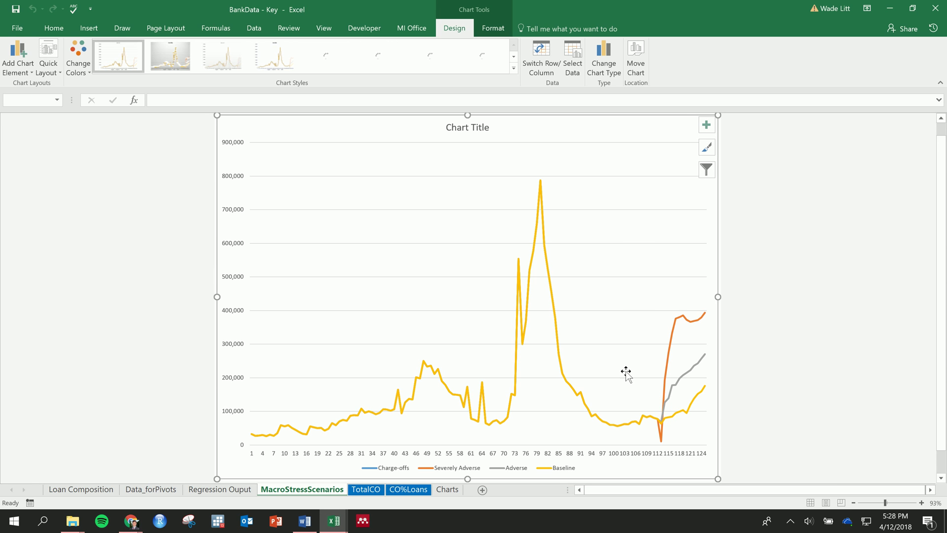
# Set the horizontal axis labels to TotalCO!C4:C129 so the years 1990–2020 appear.
pyautogui.click(587, 410)
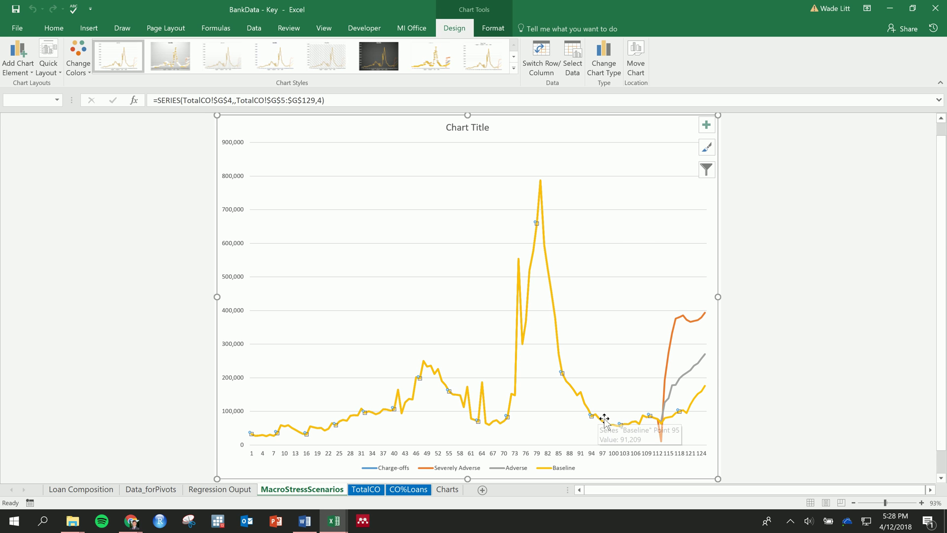
pyautogui.click(330, 455)
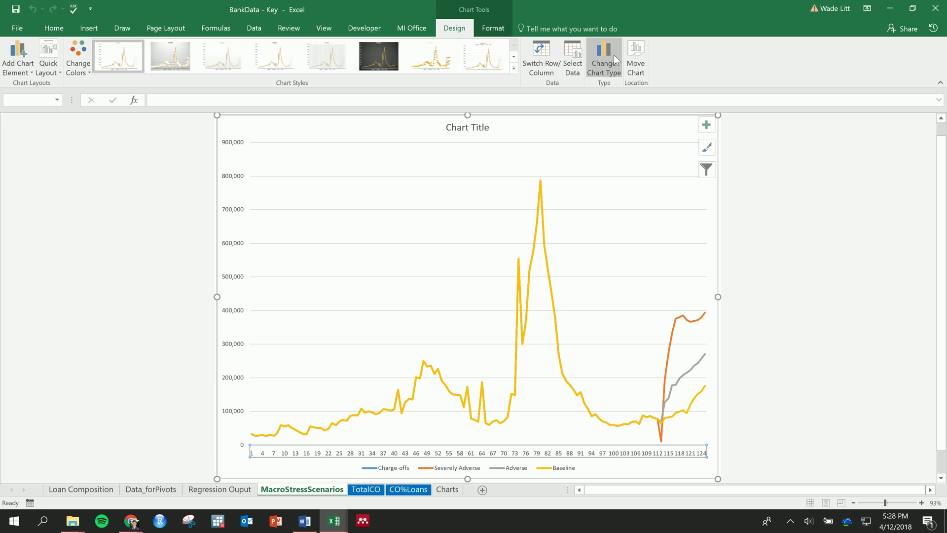
pyautogui.click(576, 67)
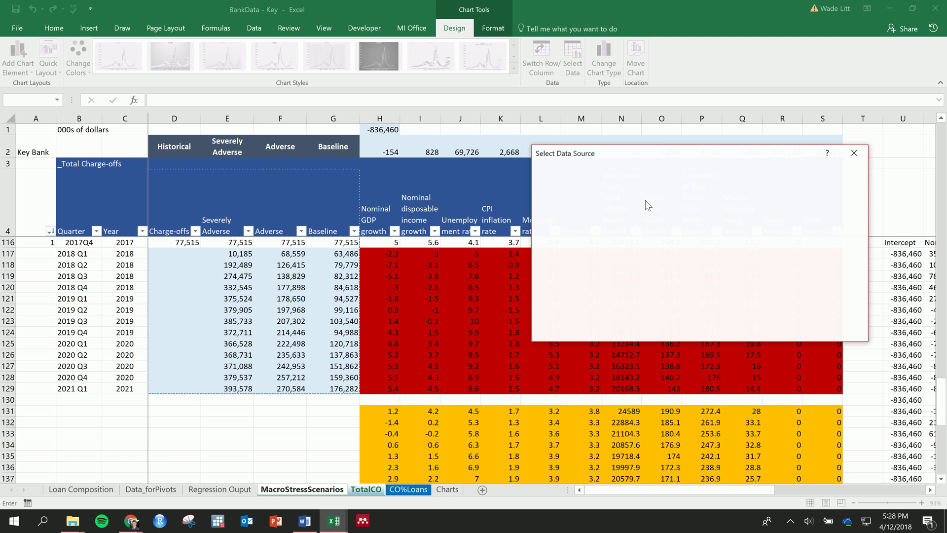
pyautogui.click(722, 241)
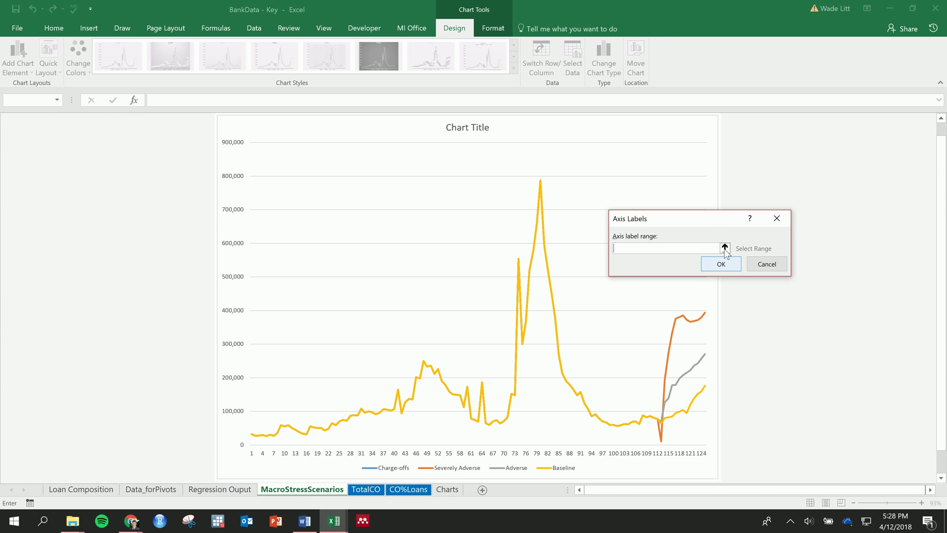
pyautogui.click(725, 248)
pyautogui.click(365, 489)
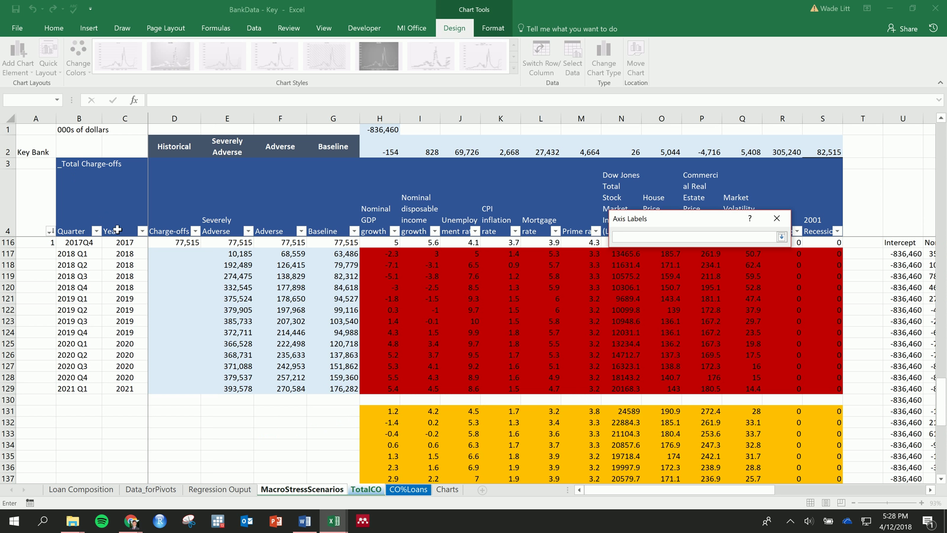
pyautogui.click(127, 235)
pyautogui.hotkey('ctrl', 'shift', 'Down')
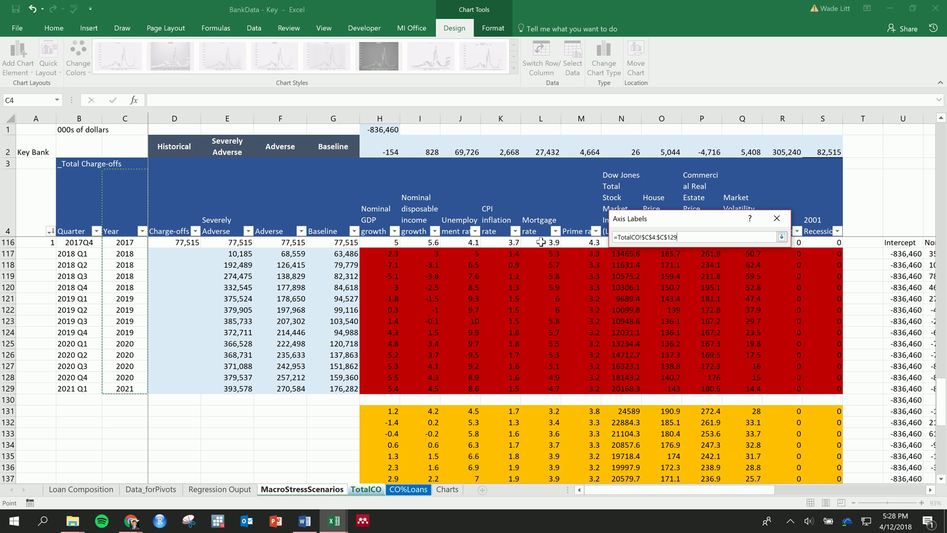
pyautogui.click(781, 238)
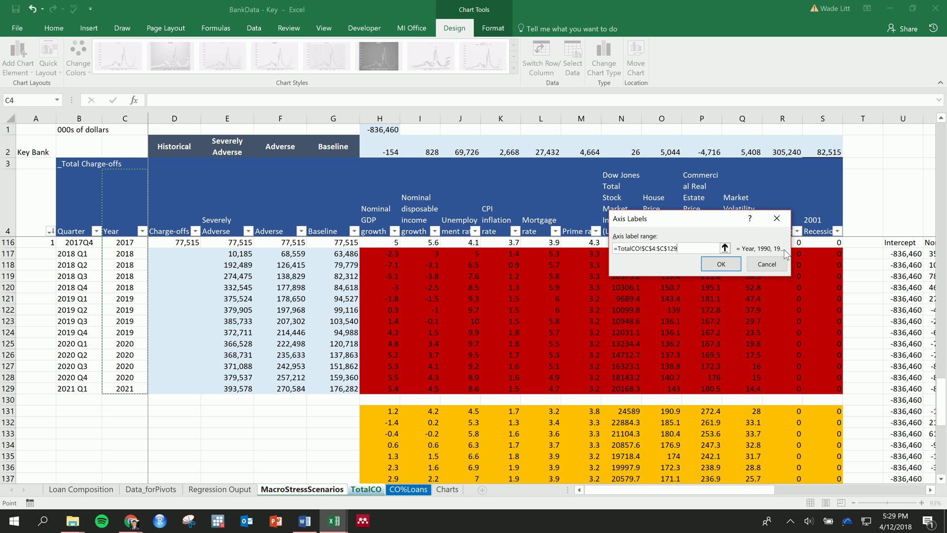
pyautogui.click(710, 273)
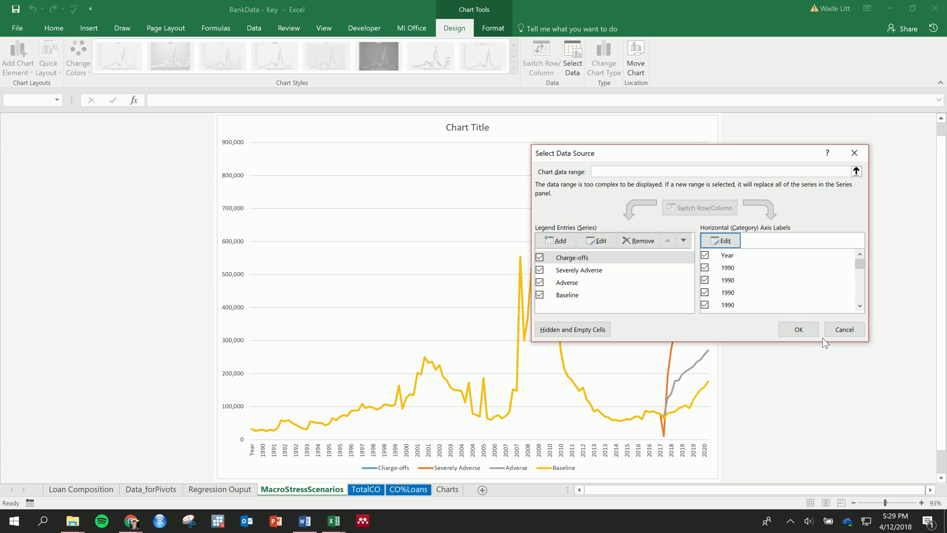
# Format the horizontal axis to label every 4th category, 100 from the axis.
pyautogui.click(799, 328)
pyautogui.rightClick(574, 458)
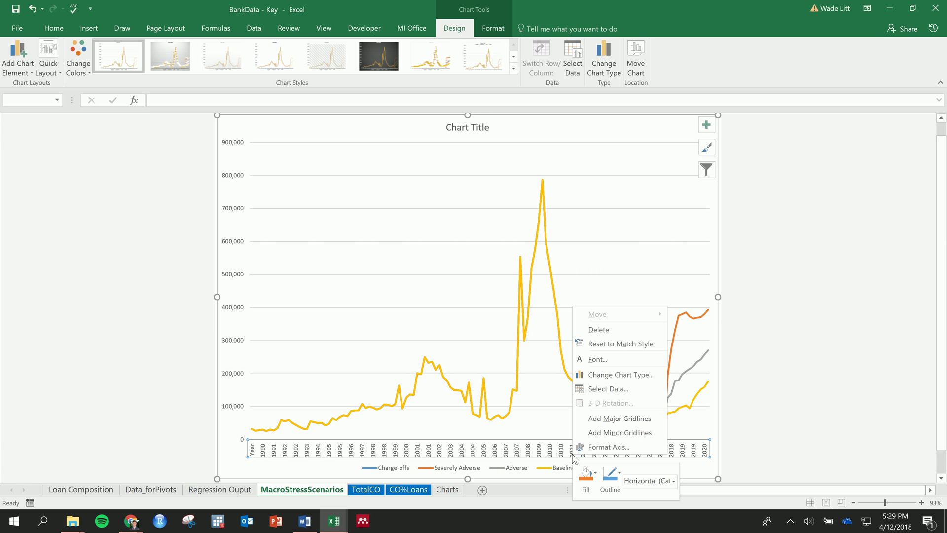
pyautogui.click(613, 446)
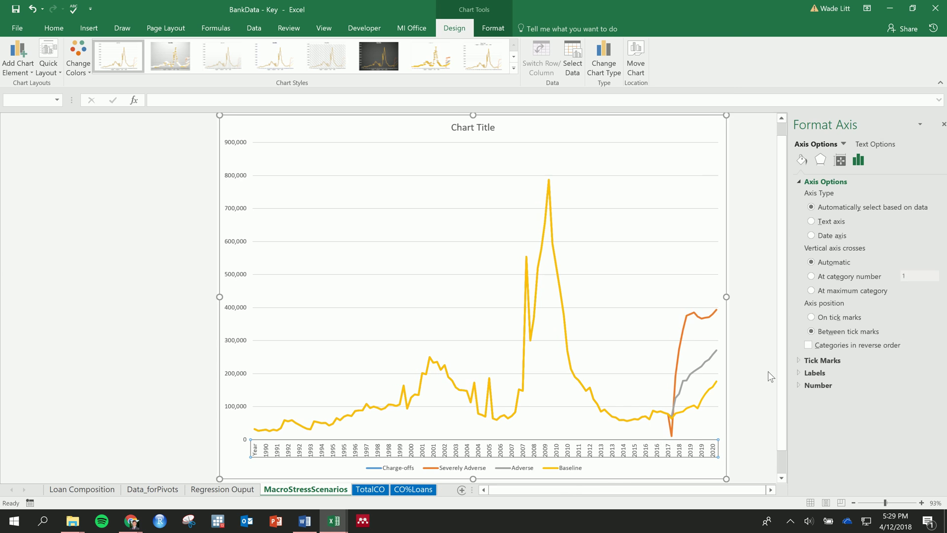
pyautogui.click(809, 374)
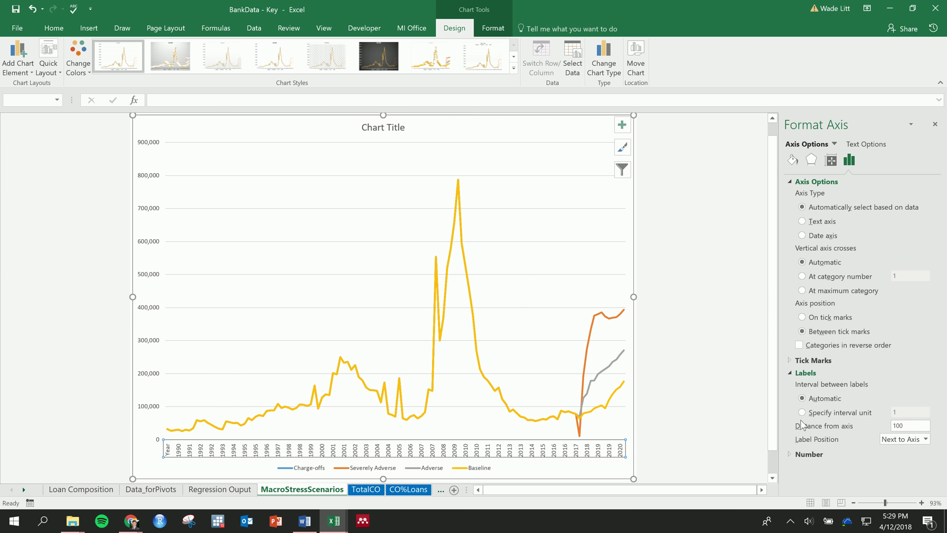
pyautogui.click(827, 413)
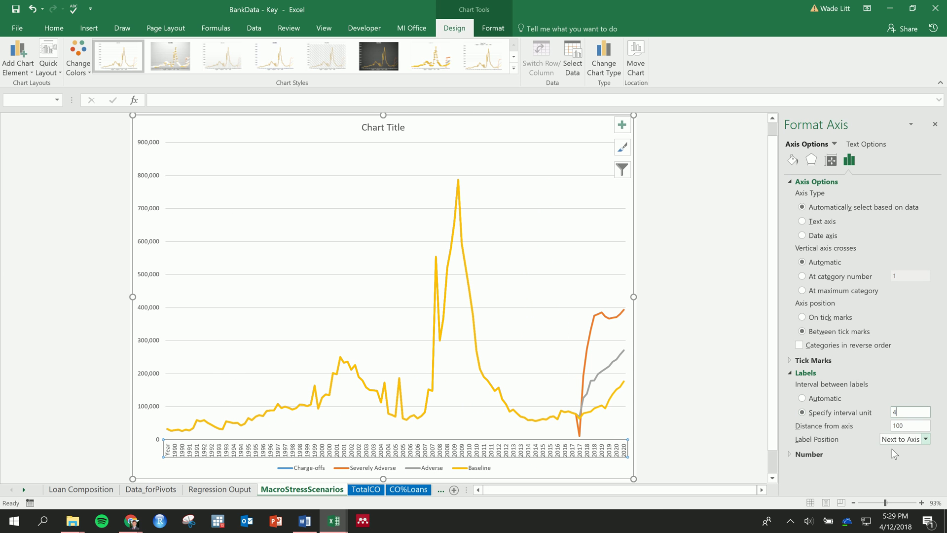
pyautogui.press('Tab')
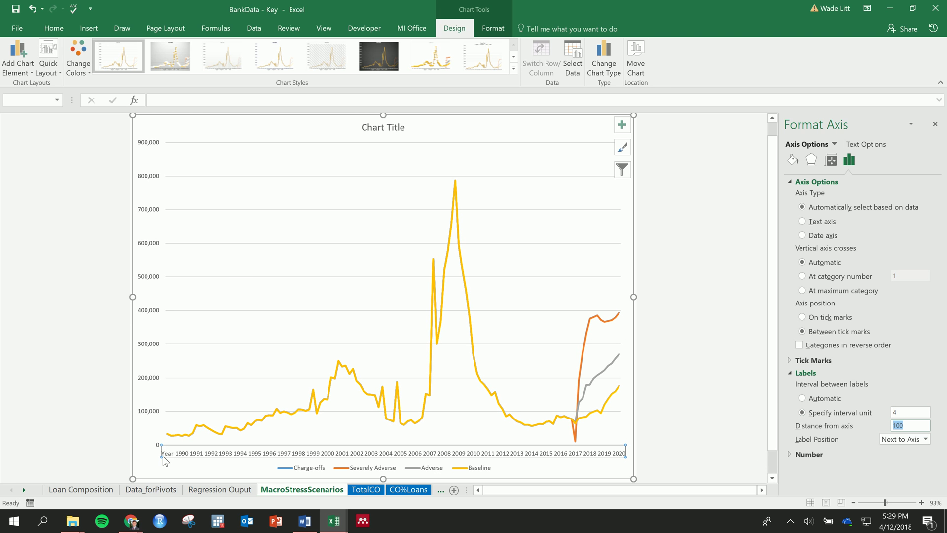
pyautogui.click(573, 64)
# Change the horizontal axis label range to TotalCO!$C$5:$C$129, excluding the Year header.
pyautogui.click(723, 240)
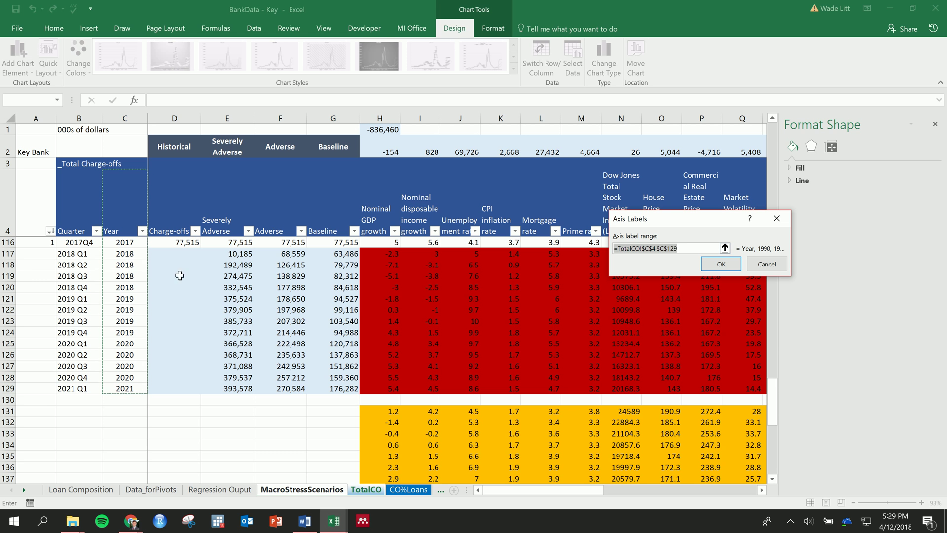
pyautogui.click(122, 224)
pyautogui.press('Down')
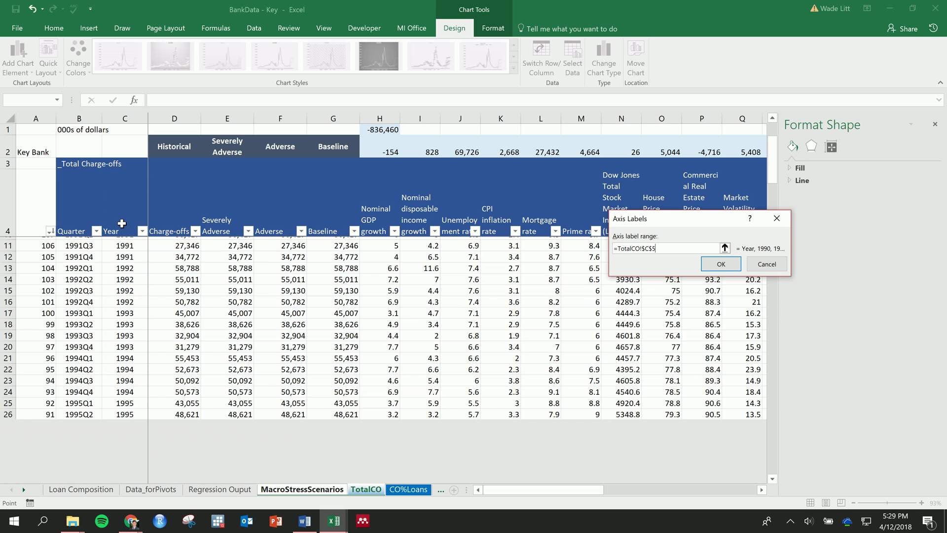
pyautogui.hotkey('ctrl', 'shift', 'Down')
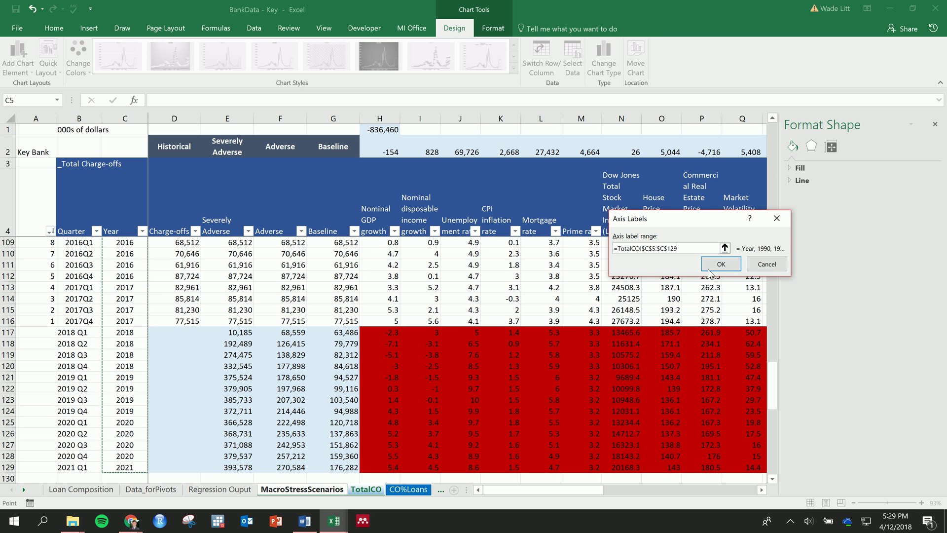
pyautogui.click(710, 266)
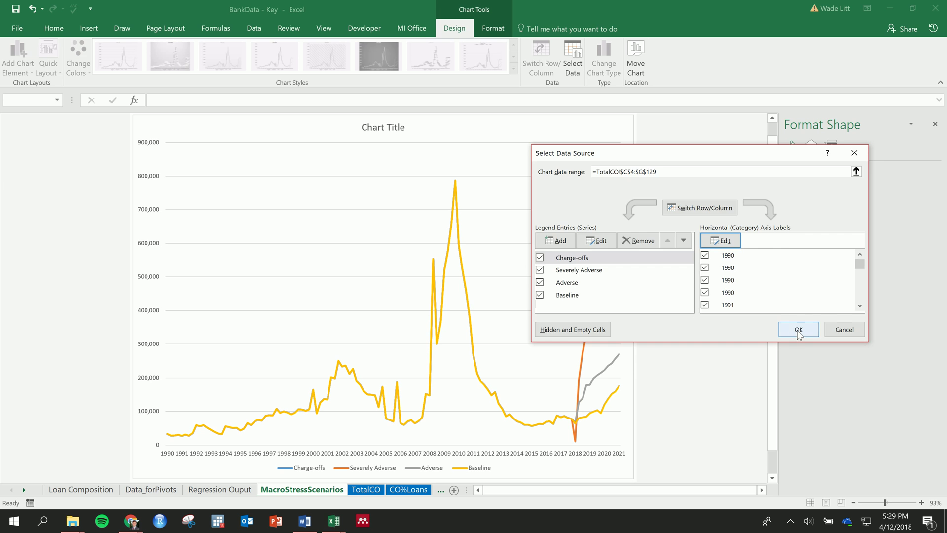
pyautogui.click(799, 330)
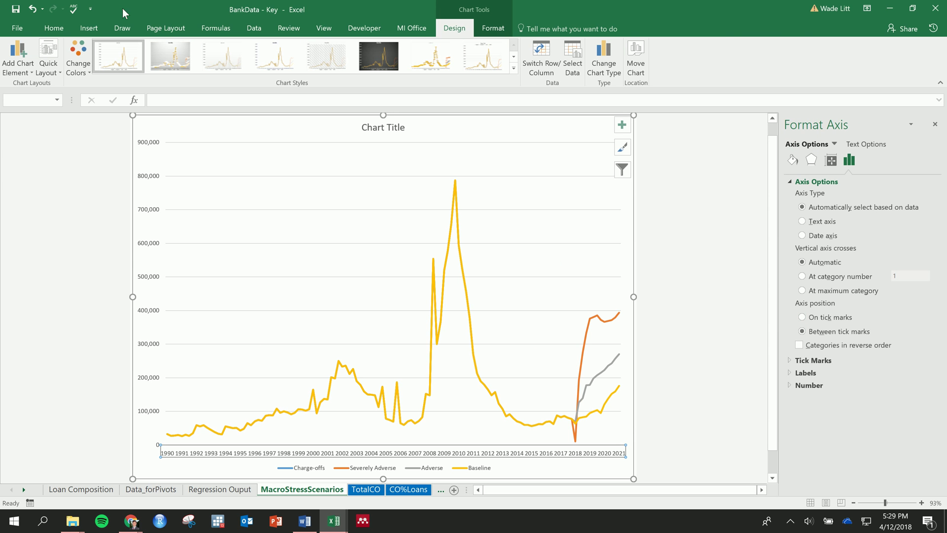
# Rotate the year axis labels to read vertically with Rotate Text Up.
pyautogui.click(54, 28)
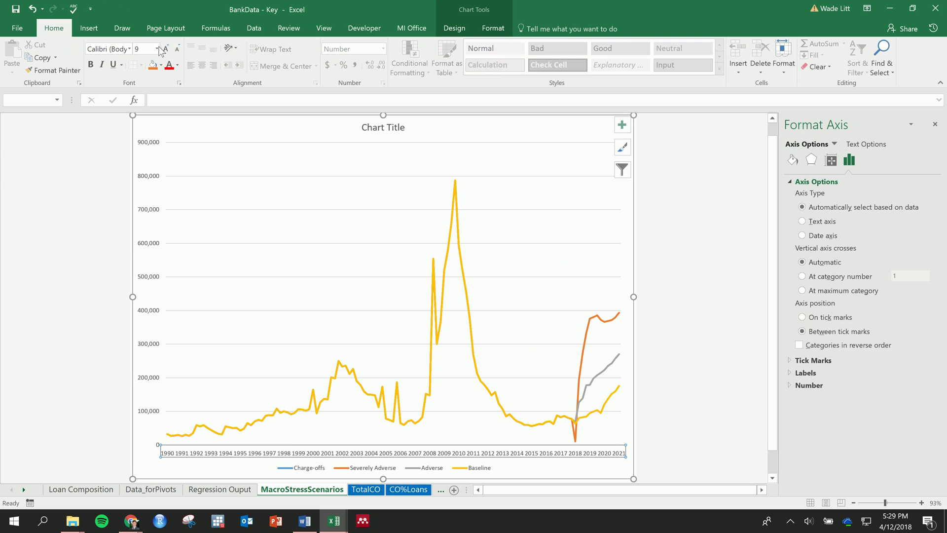
pyautogui.click(230, 48)
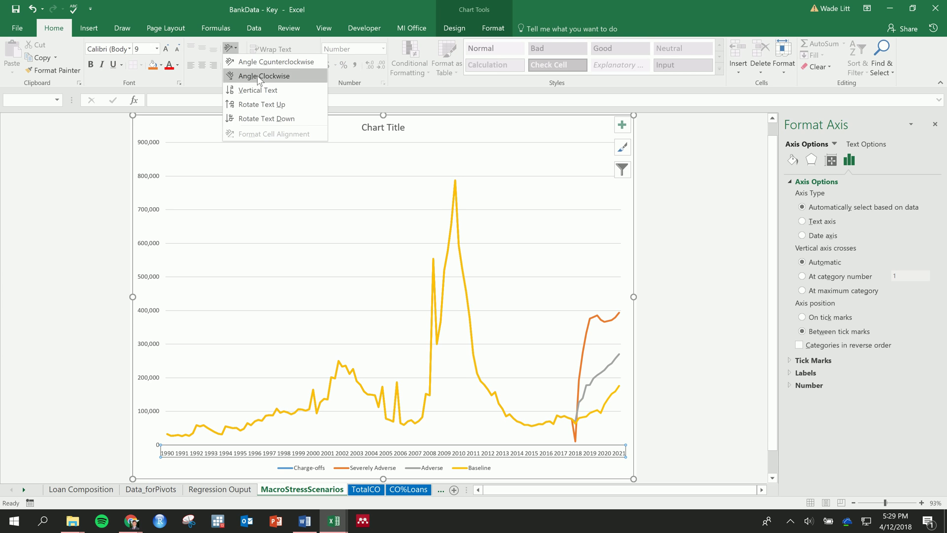
pyautogui.click(258, 106)
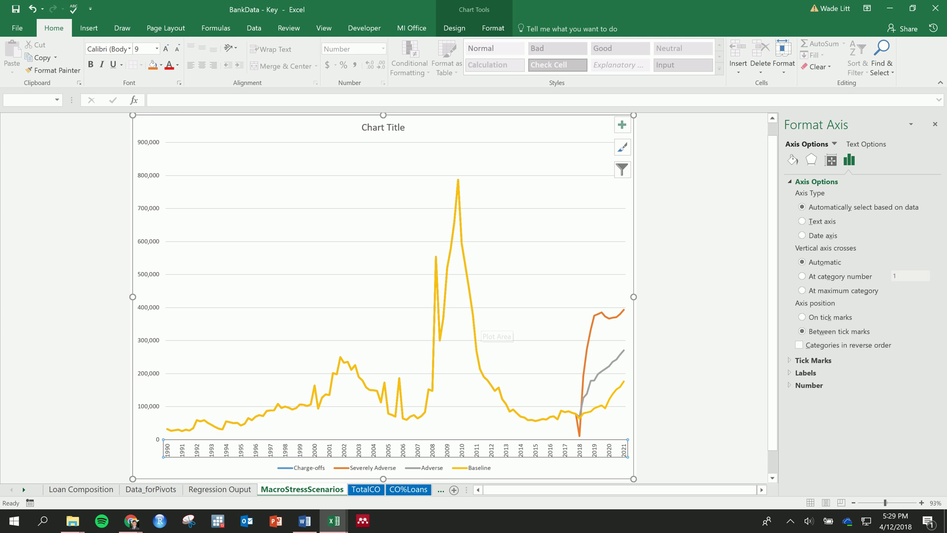
# Color the Baseline series line black.
pyautogui.click(477, 355)
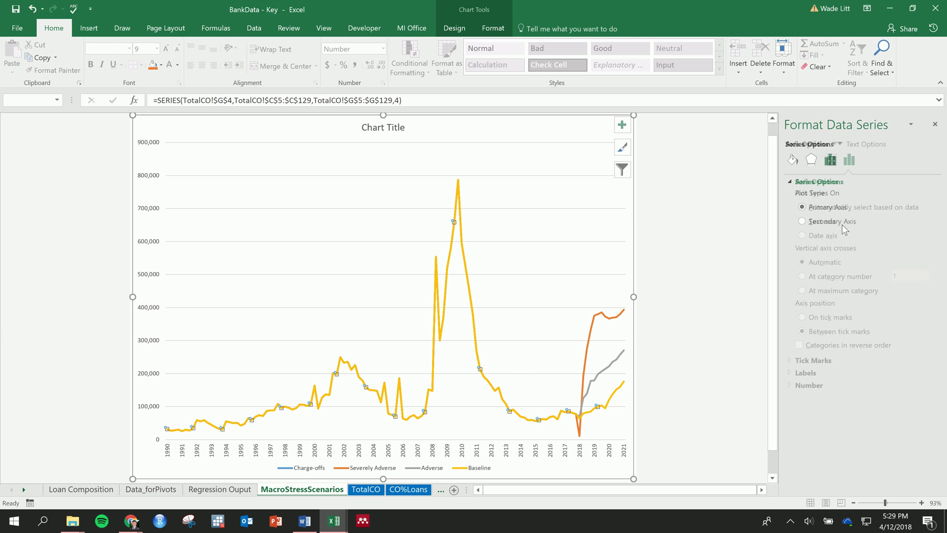
pyautogui.click(792, 159)
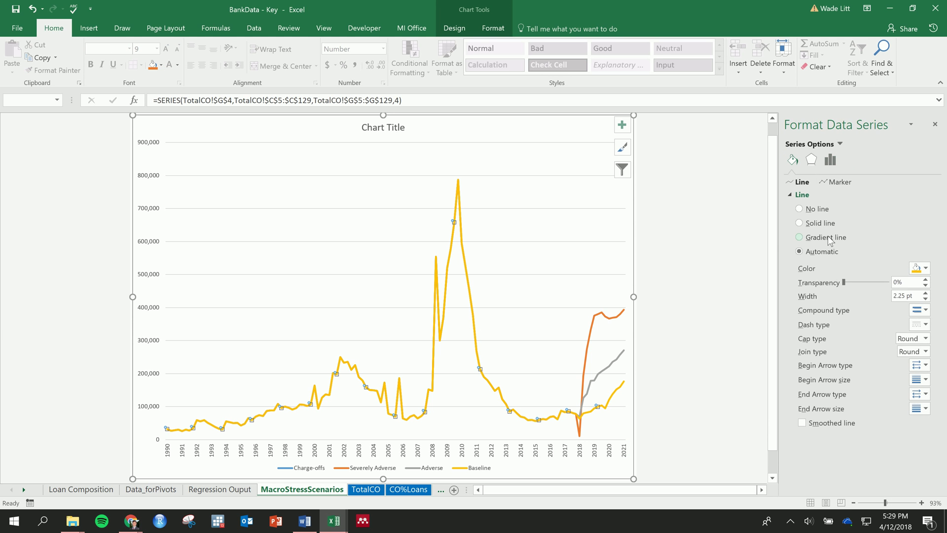
pyautogui.click(918, 268)
pyautogui.click(873, 291)
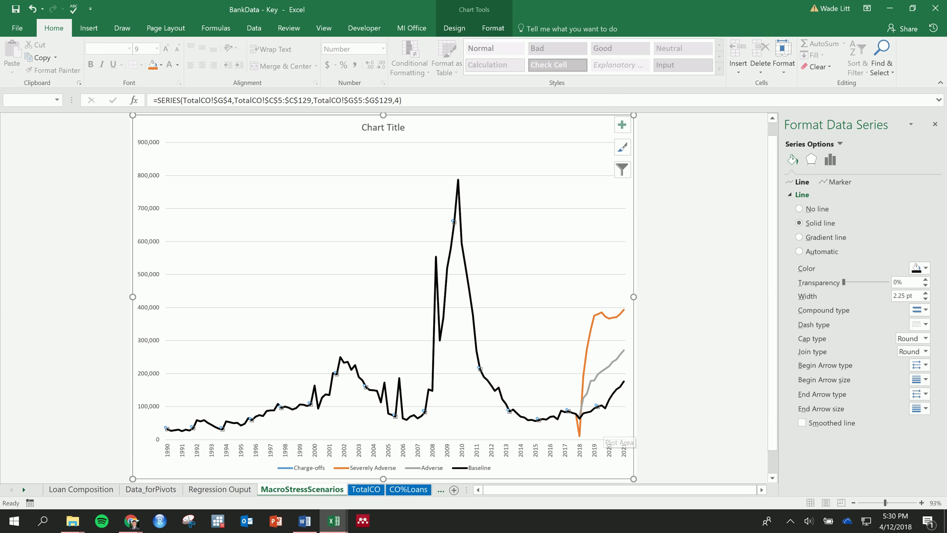
# Bring up the chart's Select Data Source dialog from Chart Design.
pyautogui.click(494, 29)
pyautogui.click(461, 34)
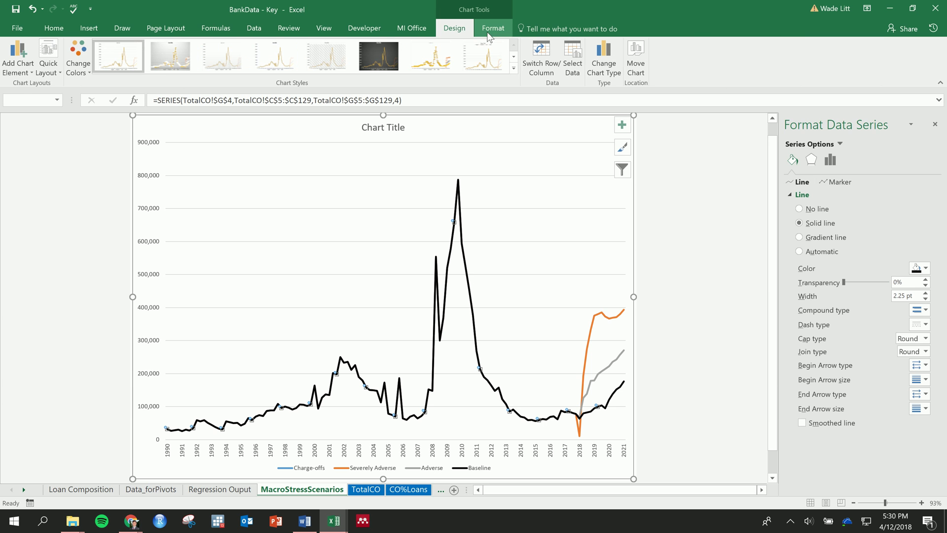
pyautogui.click(572, 60)
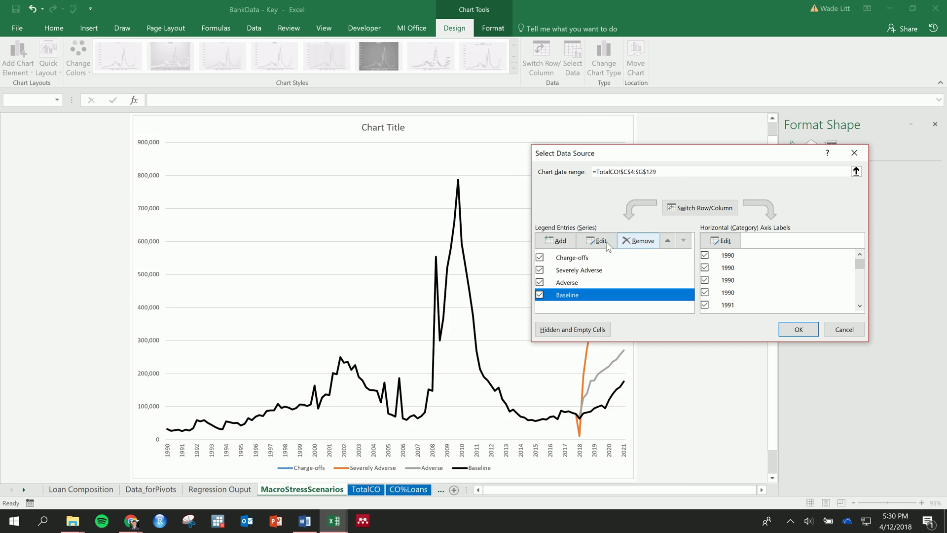
# Move Charge-offs to the bottom of the series list and apply the order.
pyautogui.click(609, 257)
pyautogui.click(683, 242)
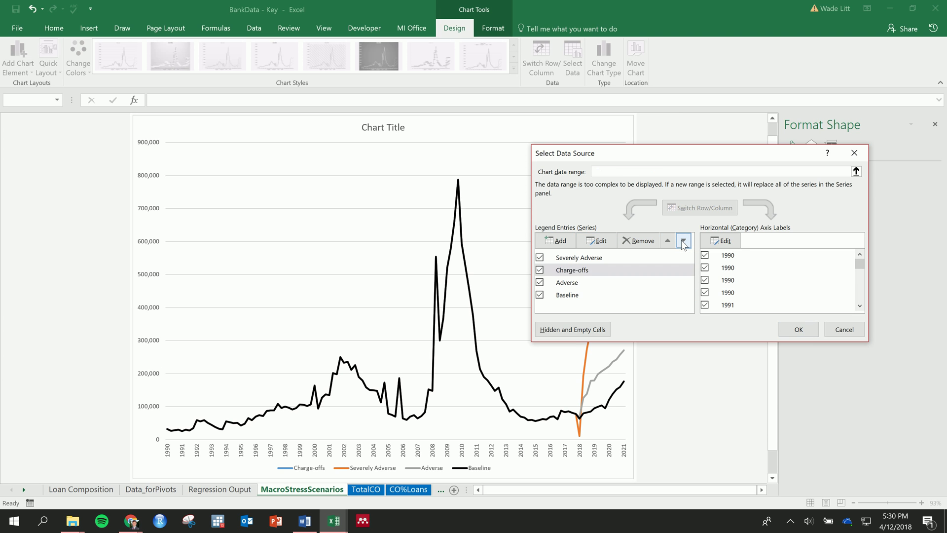
pyautogui.click(684, 242)
pyautogui.click(683, 242)
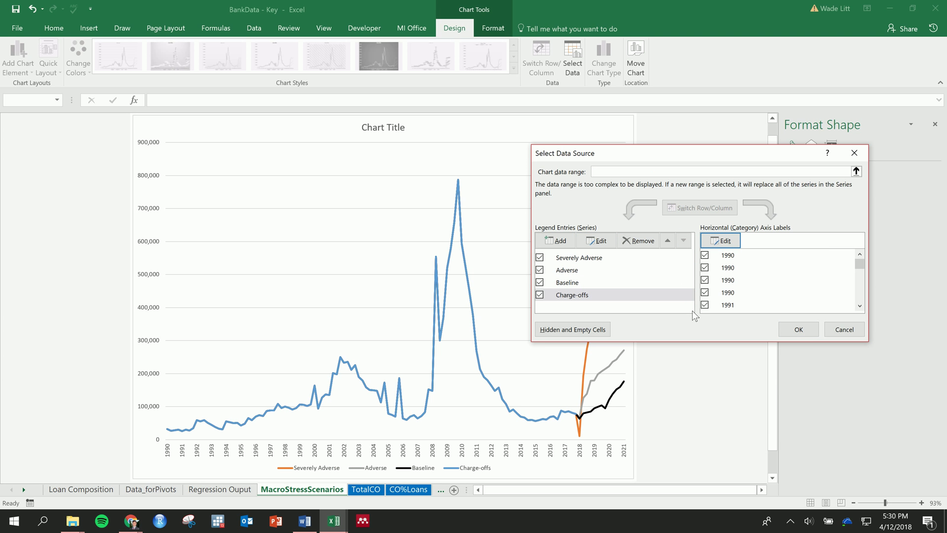
pyautogui.click(799, 329)
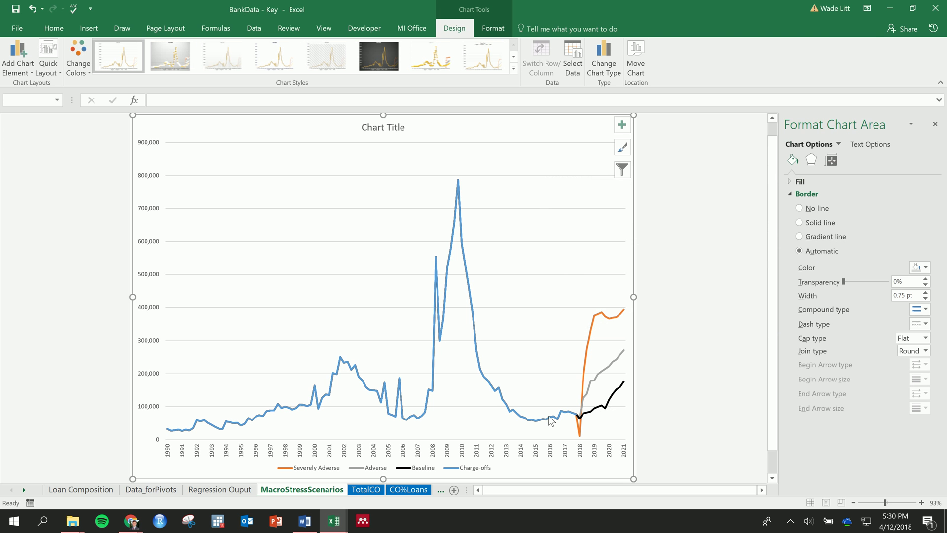
# Color the Charge-offs line black and the Baseline line blue.
pyautogui.click(921, 269)
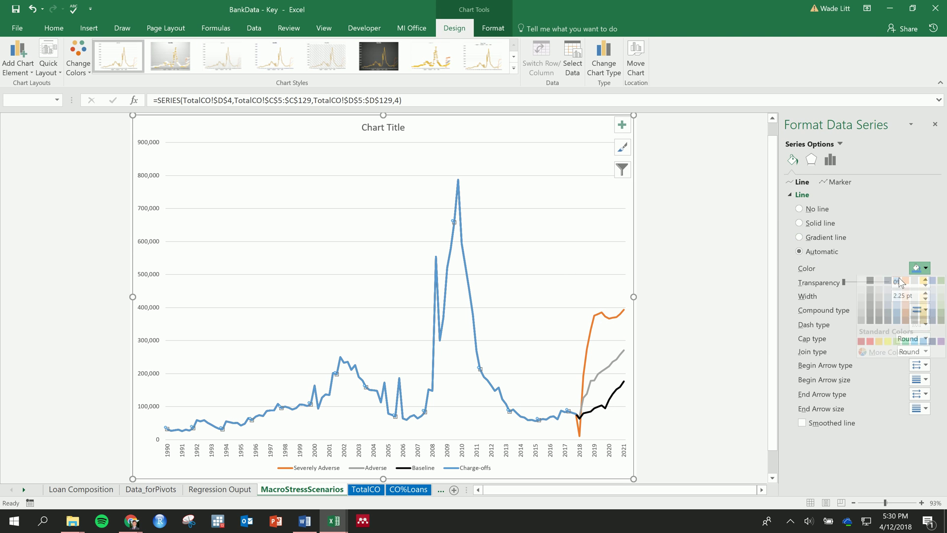
pyautogui.click(870, 292)
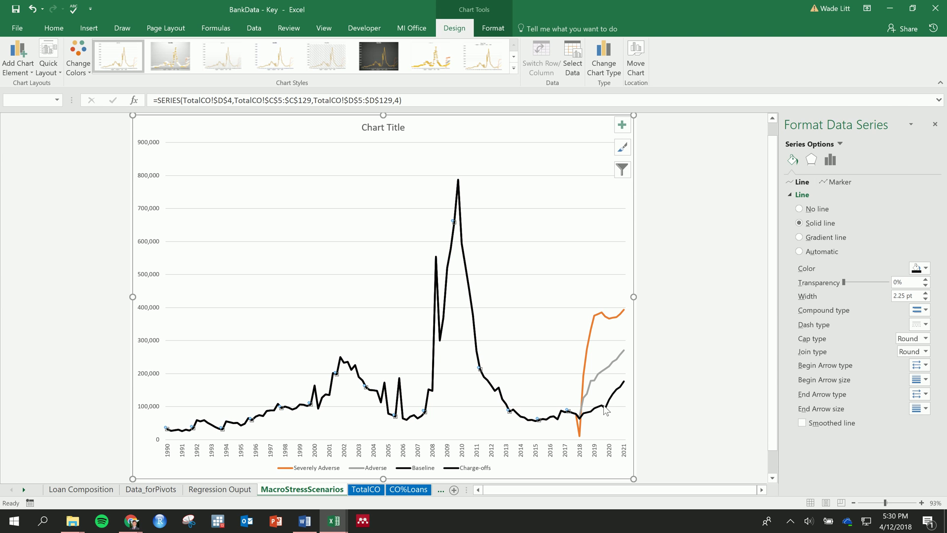
pyautogui.click(918, 269)
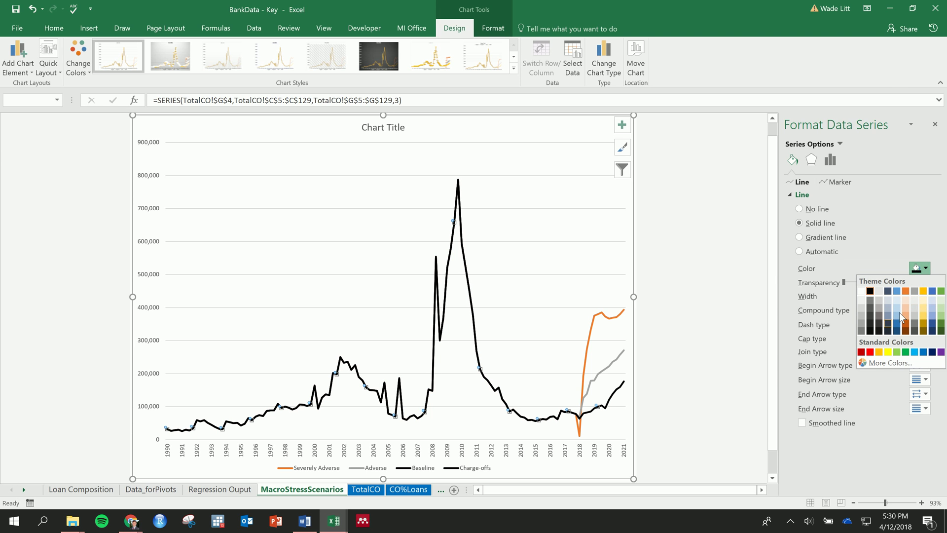
pyautogui.click(898, 292)
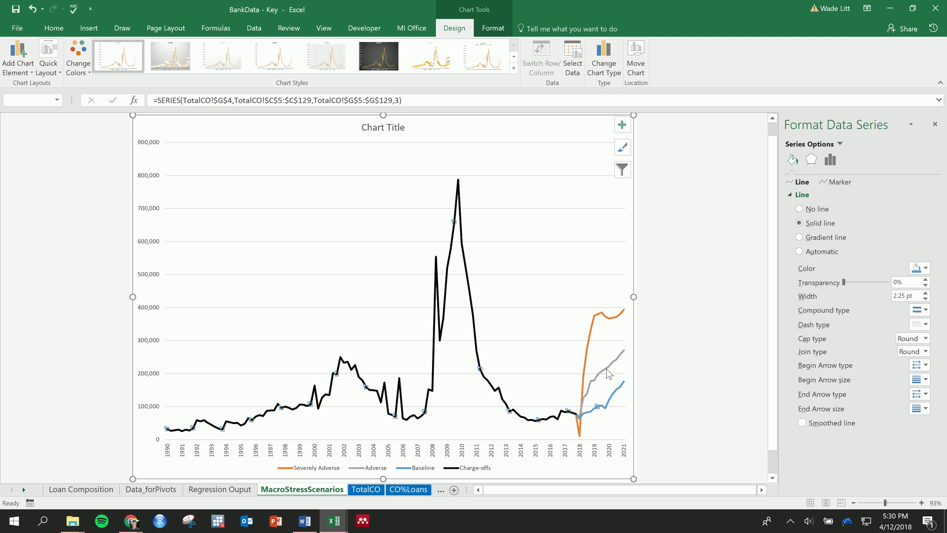
# Color the Adverse line gold and the Severely Adverse line dark red.
pyautogui.click(607, 370)
pyautogui.click(926, 268)
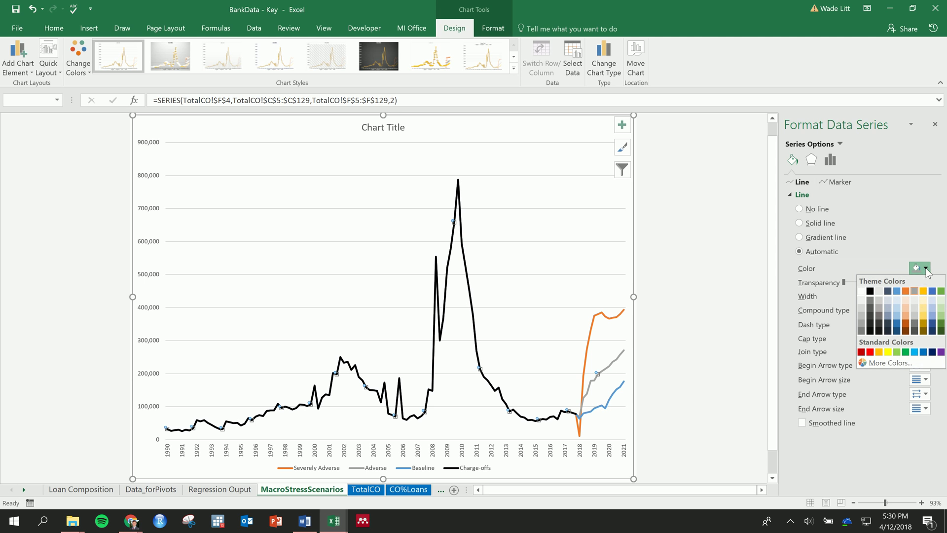
pyautogui.click(923, 315)
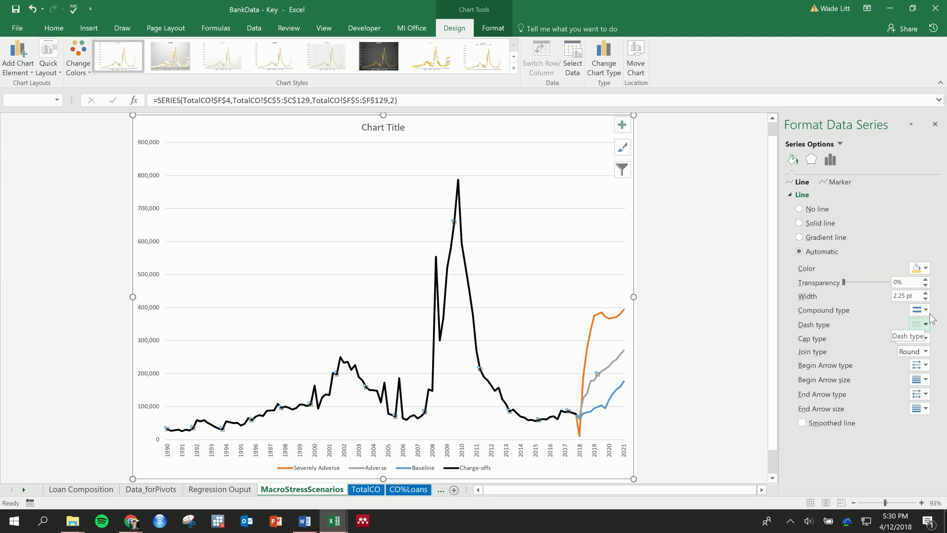
pyautogui.click(612, 318)
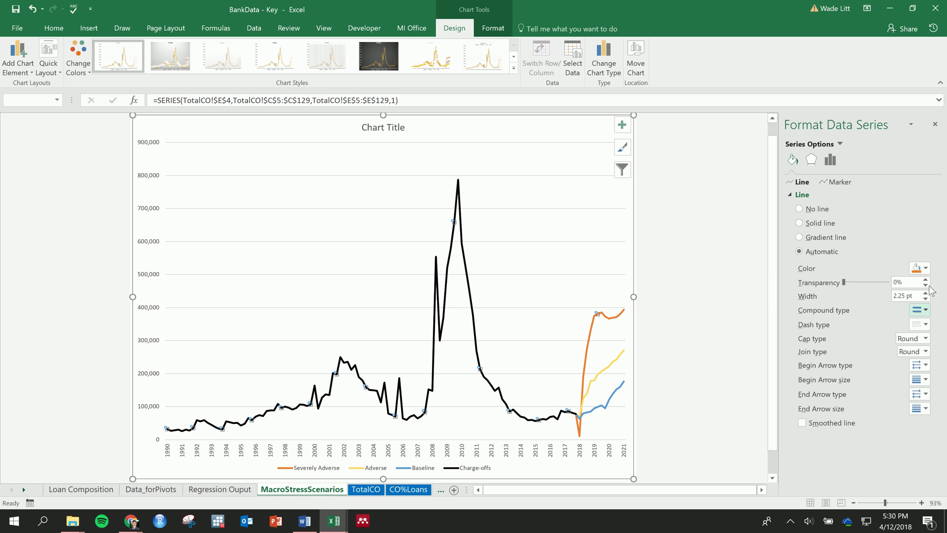
pyautogui.click(926, 269)
pyautogui.click(860, 351)
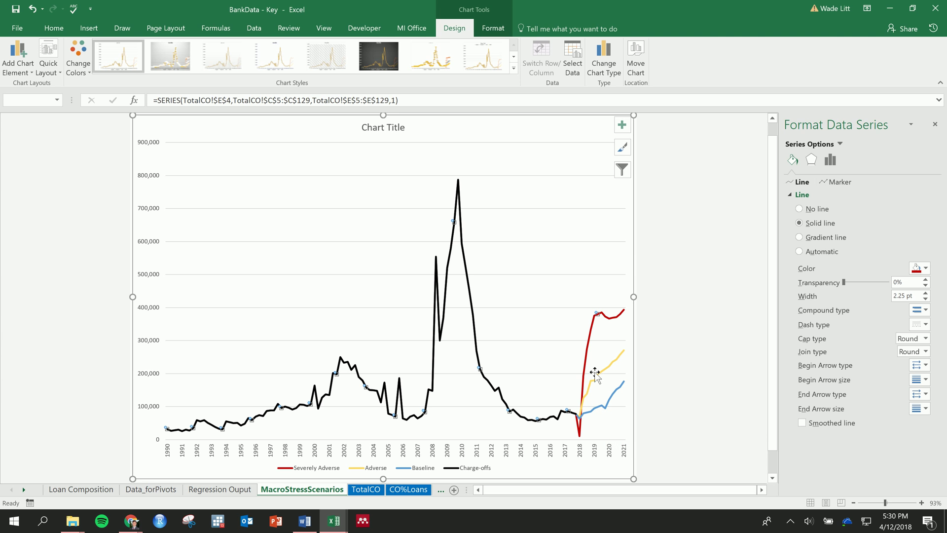
pyautogui.click(572, 60)
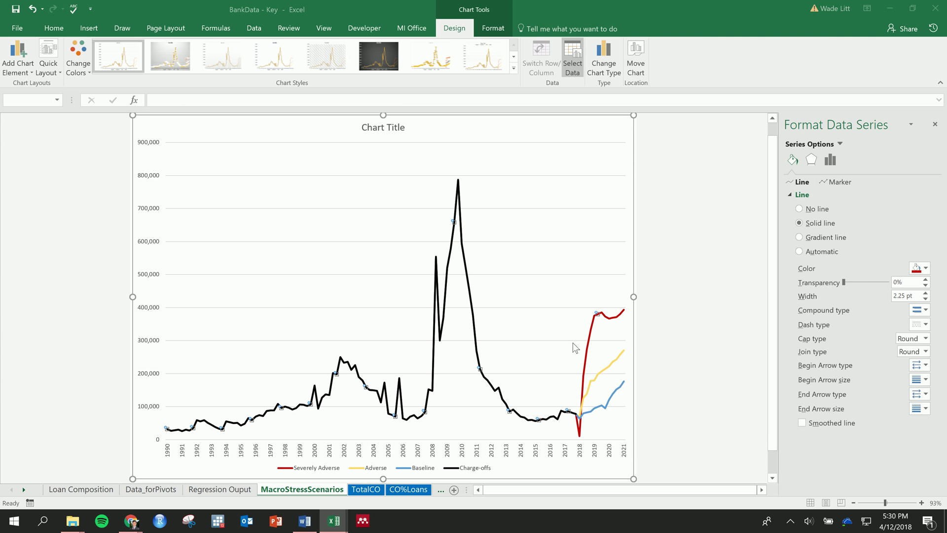
# Move Severely Adverse and Adverse below Baseline, giving Baseline, Adverse, Severely Adverse, Charge-offs.
pyautogui.click(572, 258)
pyautogui.click(683, 240)
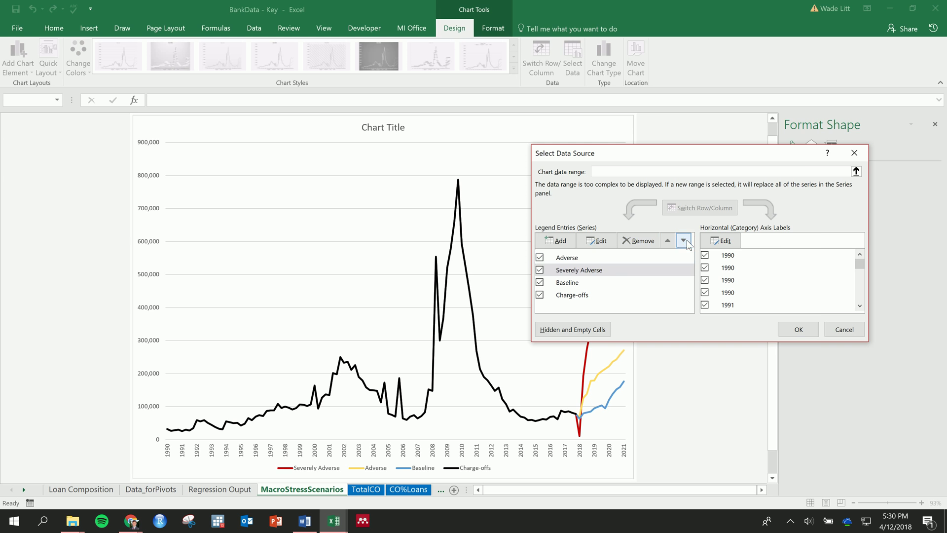
pyautogui.click(683, 241)
pyautogui.click(608, 257)
pyautogui.click(683, 240)
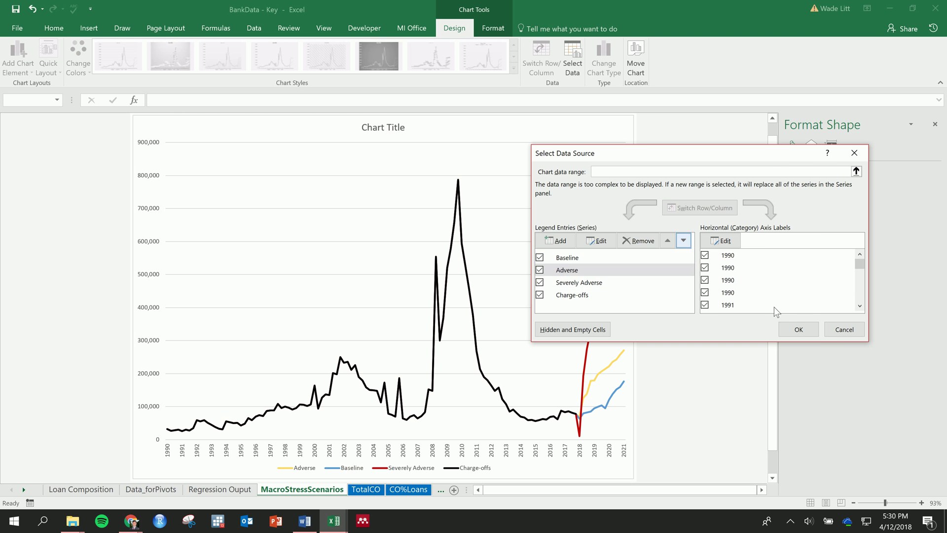
pyautogui.click(798, 329)
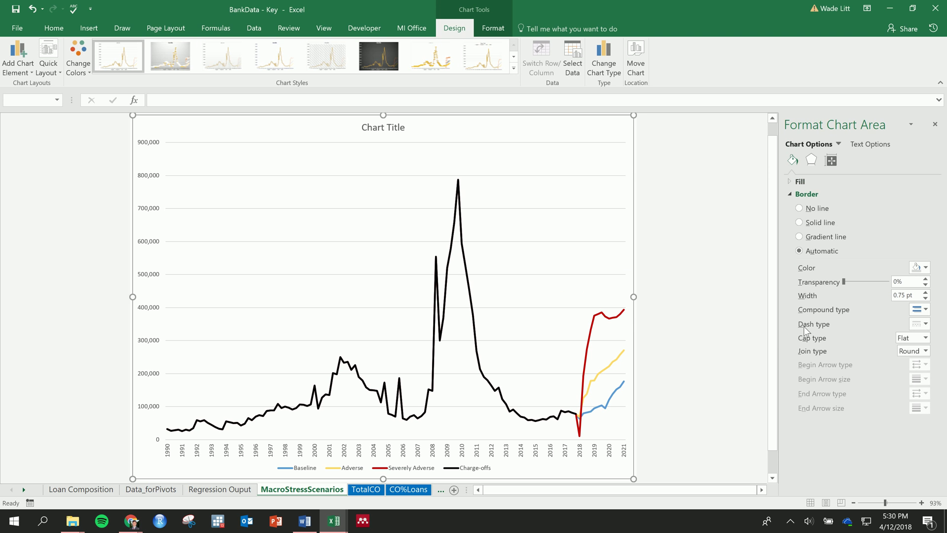